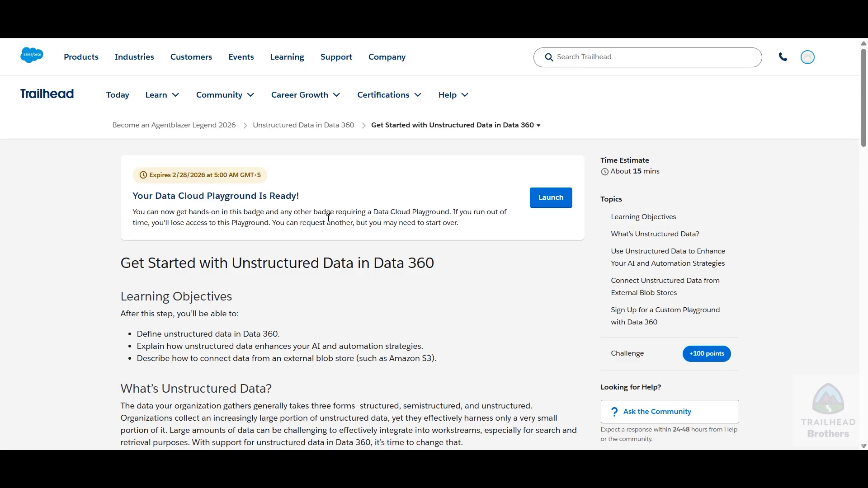
Read the unit's sections on unstructured data, its use in AI and automation, and connecting it from external blob stores
scroll(276, 219, down, 3)
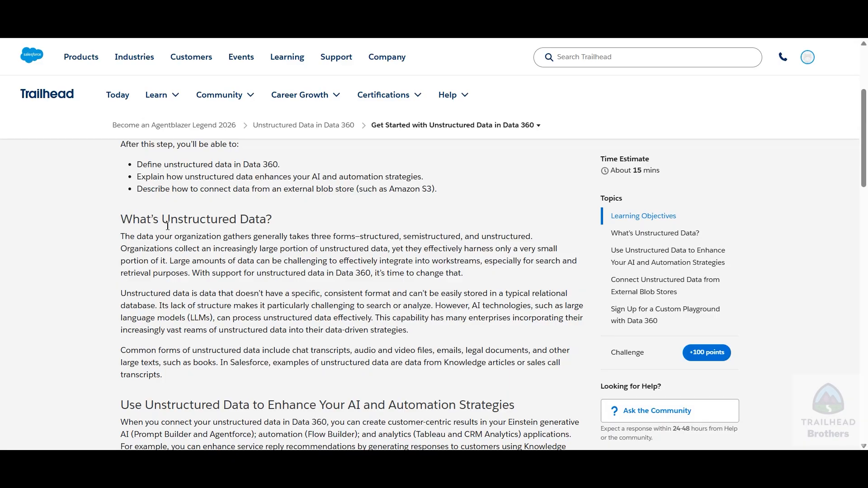
scroll(267, 262, down, 1)
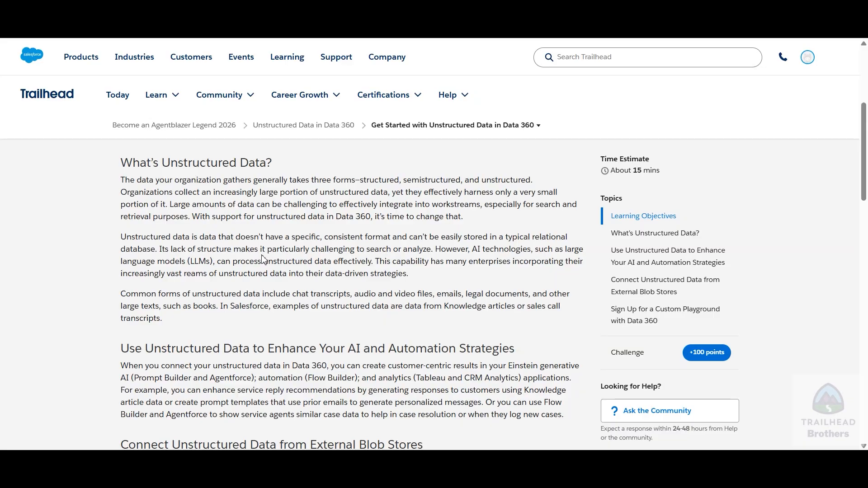
scroll(264, 260, down, 2)
scroll(227, 296, down, 2)
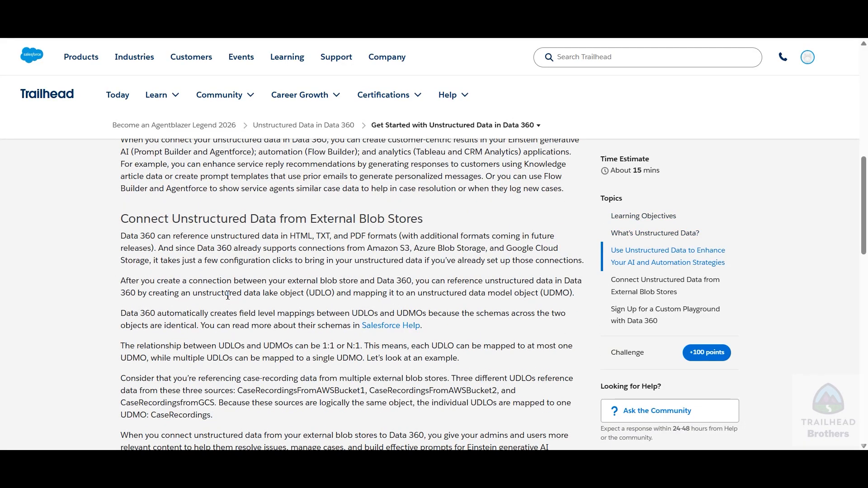
scroll(228, 296, down, 1)
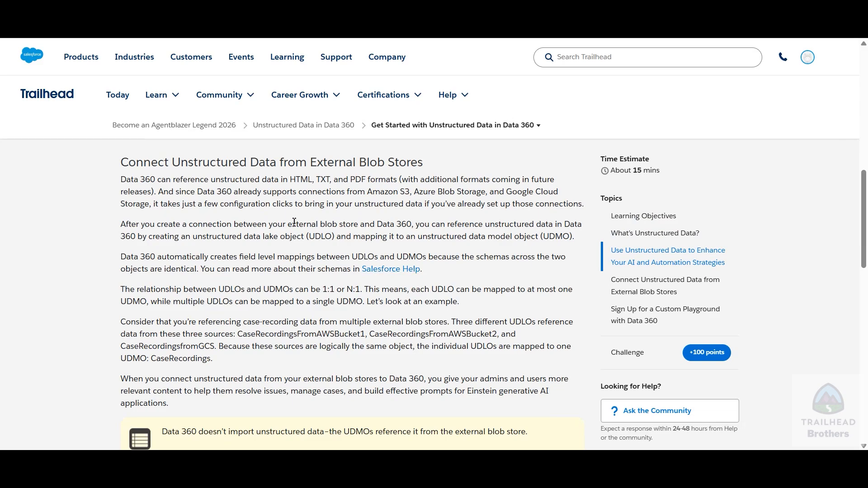
scroll(267, 224, down, 2)
scroll(267, 224, up, 1)
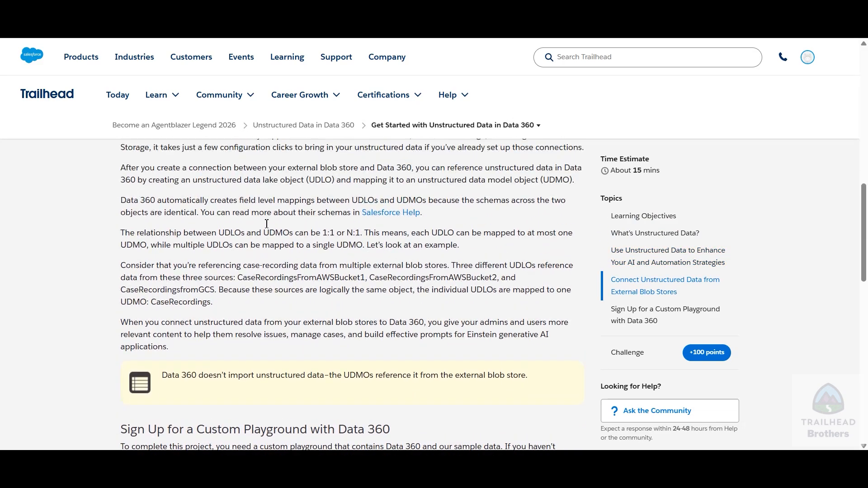
scroll(325, 248, up, 1)
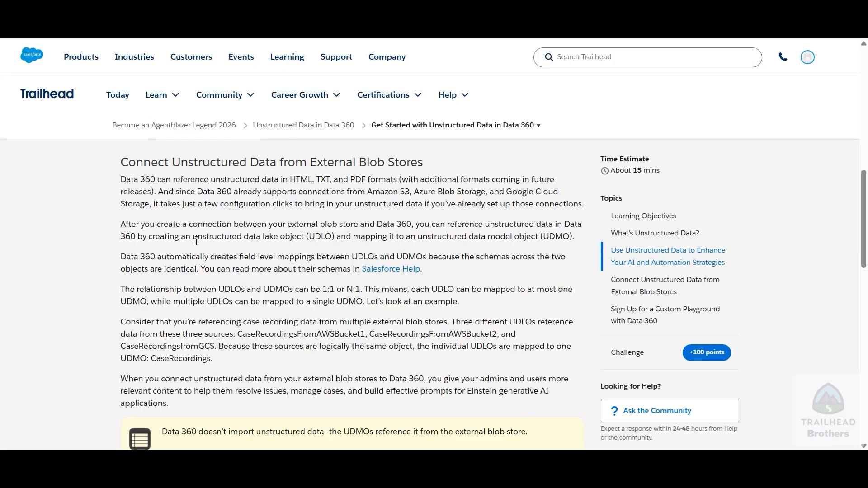
Examine the paragraph on referencing data through unstructured data lake objects (UDLO) and data model objects (UDMO), highlighting the key terms
drag(197, 239, 336, 238)
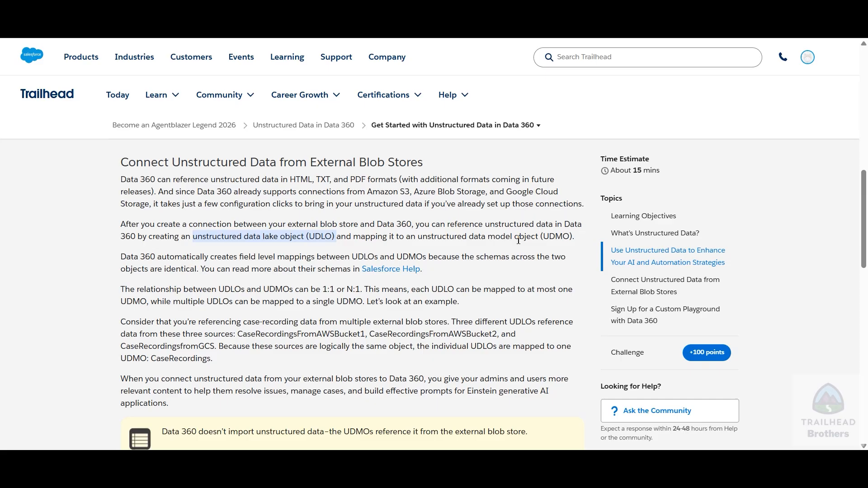
click(551, 240)
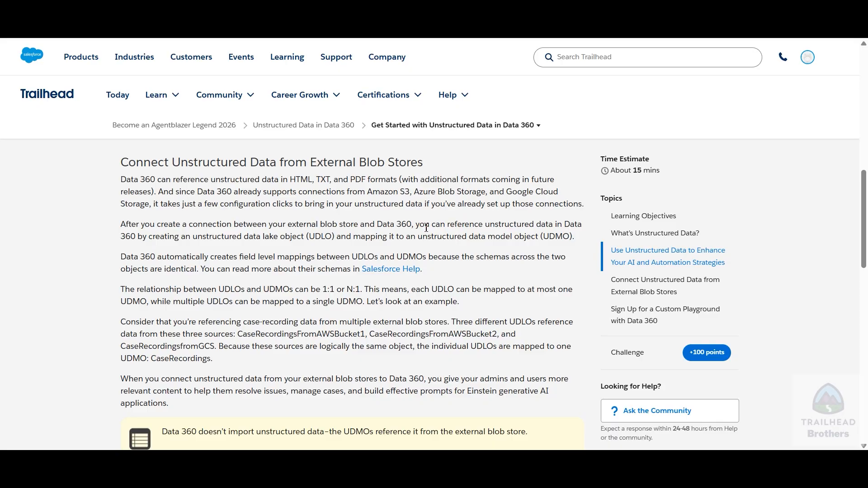
drag(427, 228, 523, 226)
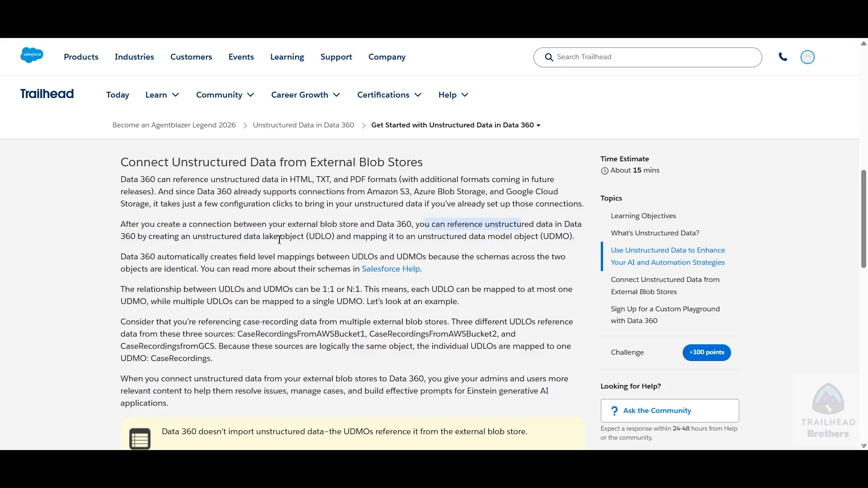
click(217, 248)
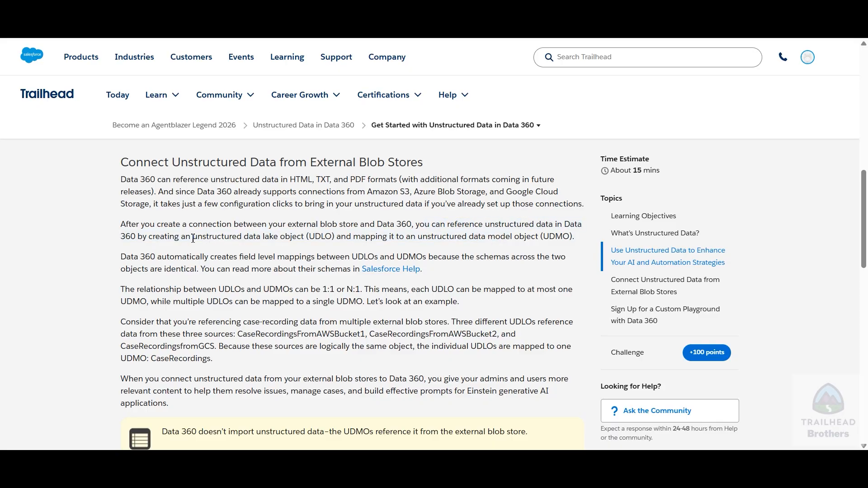
drag(193, 238, 303, 239)
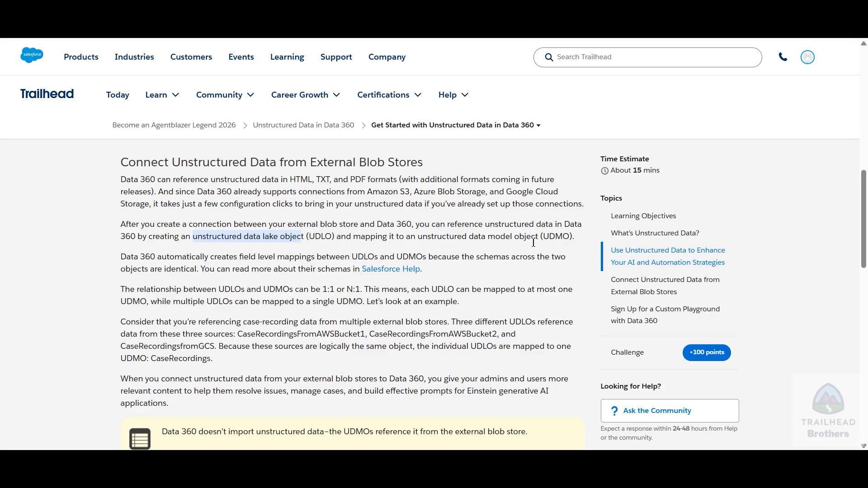
drag(425, 238, 573, 238)
drag(193, 239, 333, 239)
click(293, 253)
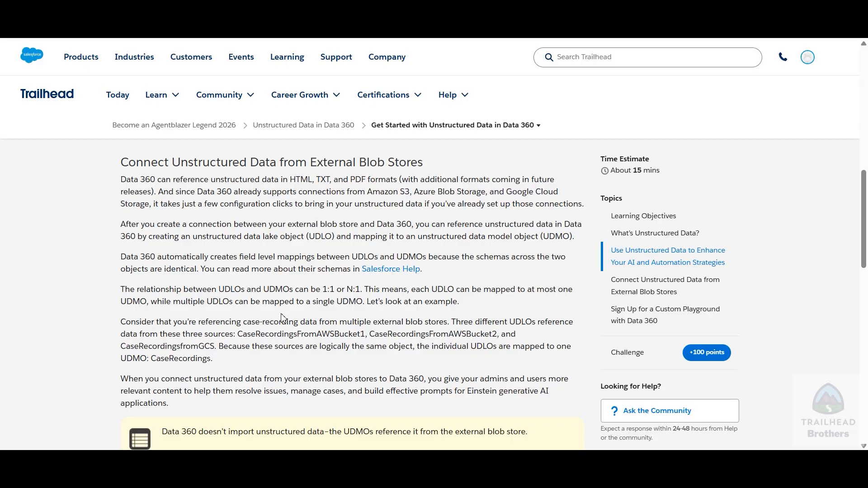
Verify the step to earn 100 points and continue to the Ingest Knowledge Article Data unit
scroll(285, 314, down, 5)
scroll(422, 253, down, 3)
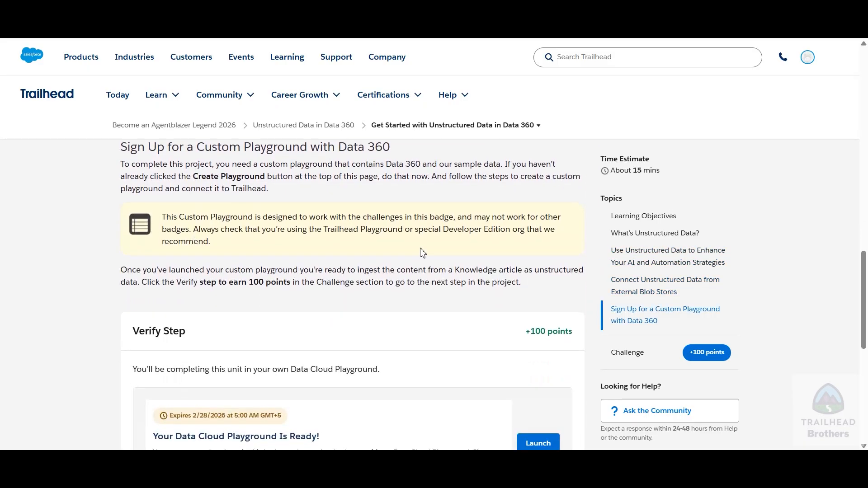
scroll(364, 231, up, 2)
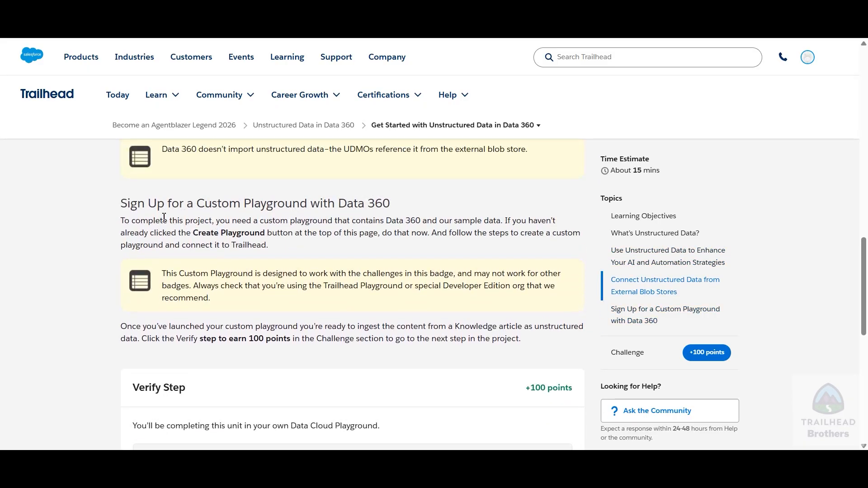
scroll(363, 231, down, 1)
scroll(364, 231, down, 5)
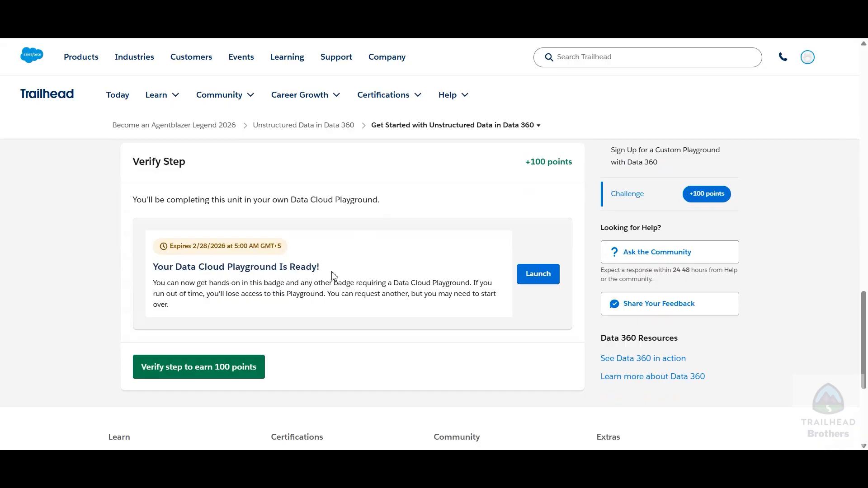
click(173, 368)
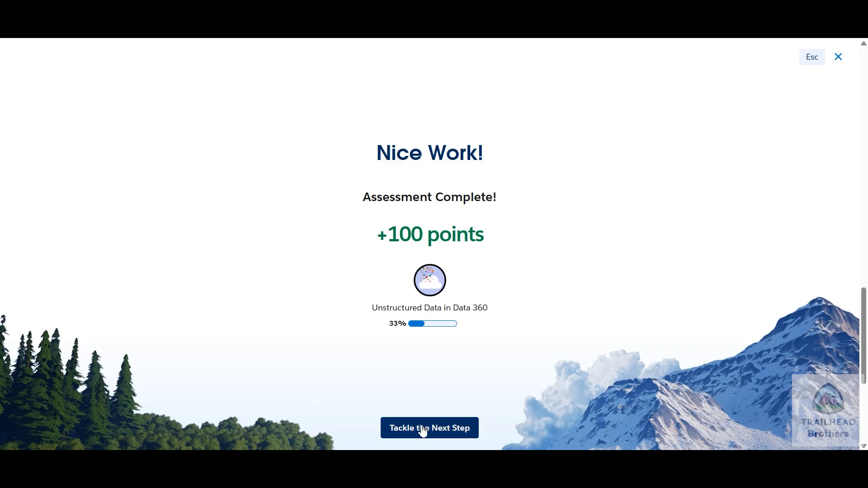
click(424, 429)
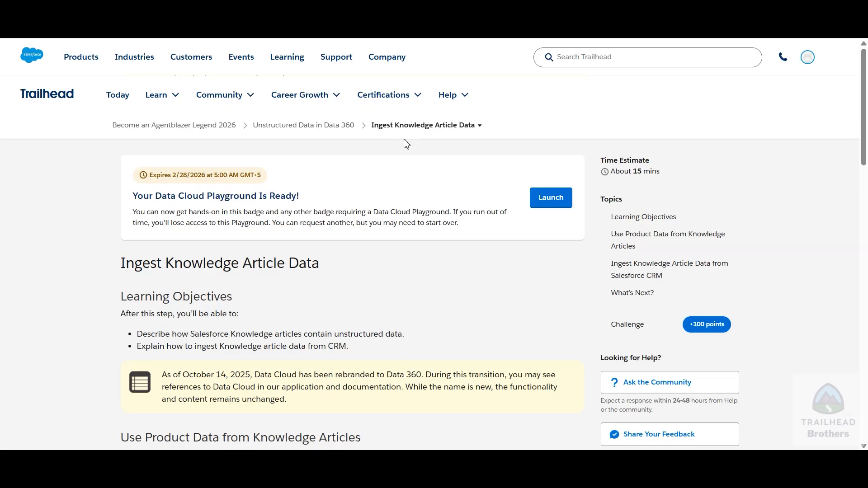
Review the unit's instructions for ingesting Knowledge article data from Salesforce CRM and launch the Data Cloud Playground
scroll(398, 282, down, 3)
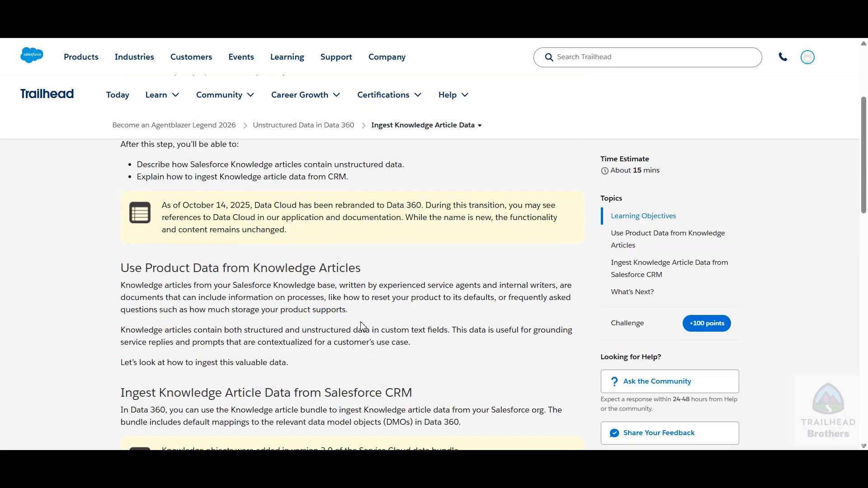
scroll(363, 327, down, 3)
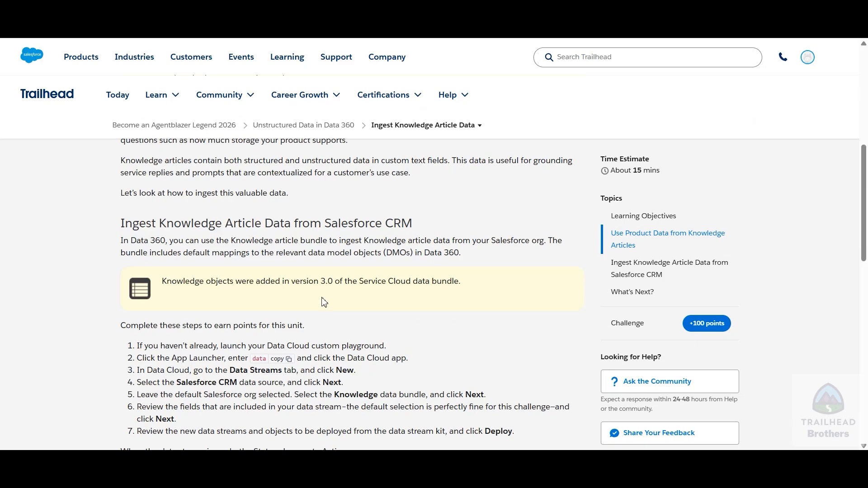
scroll(292, 369, down, 1)
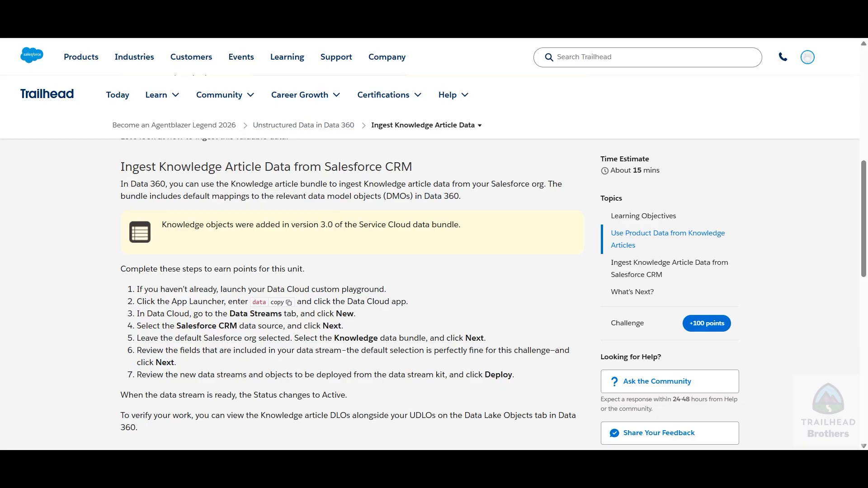
scroll(471, 270, down, 10)
click(542, 183)
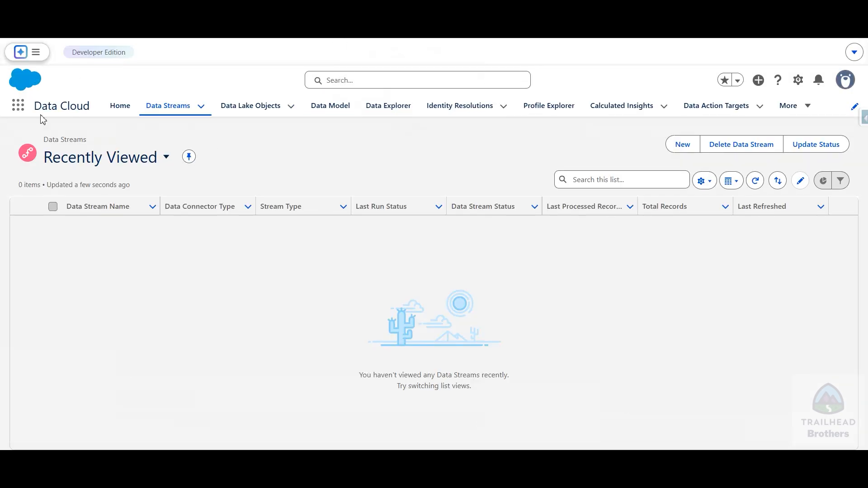
Search the available apps for "data", open the Data Cloud app and close the Go Mobile pop-up
click(18, 106)
text(da)
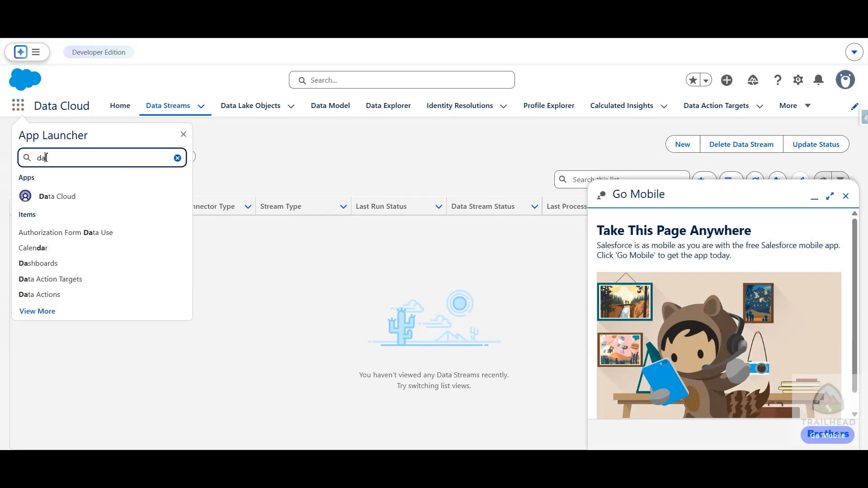
text(ta)
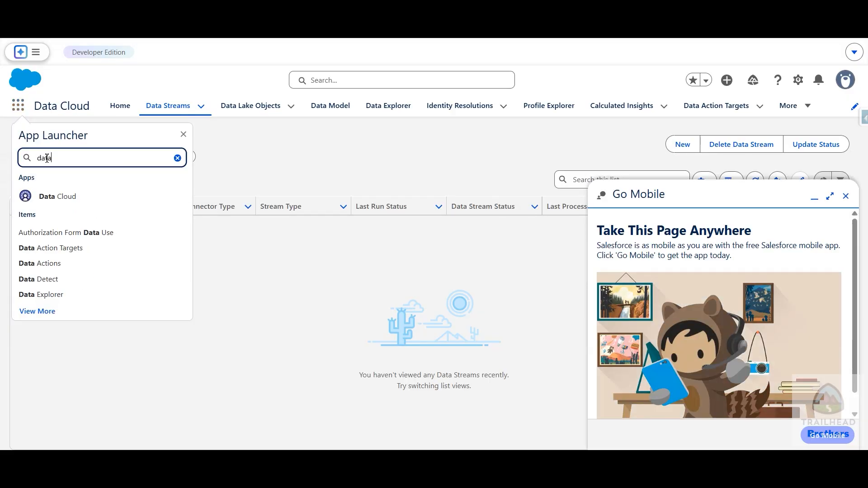
click(58, 200)
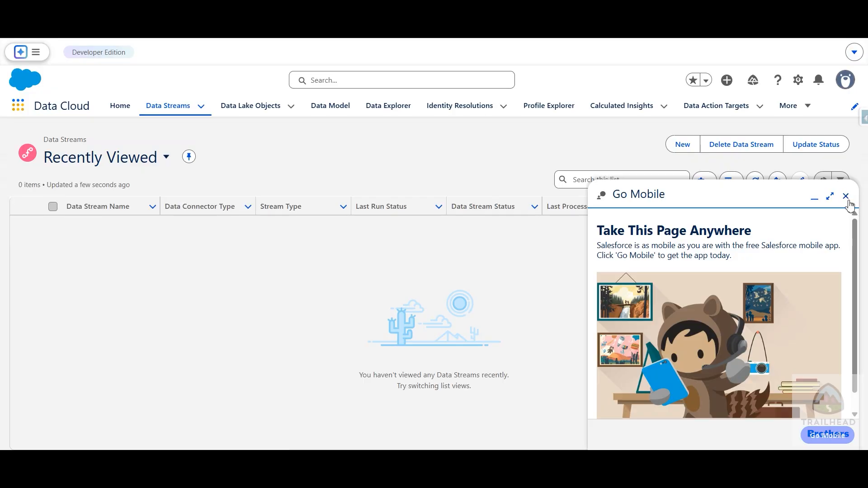
click(846, 196)
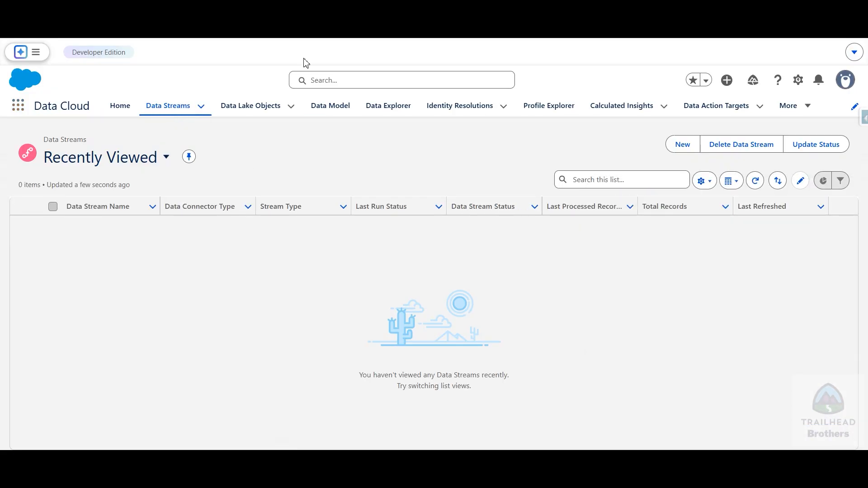
Start a new data stream with Salesforce CRM as its data source and continue to the org and bundle selection
click(308, 9)
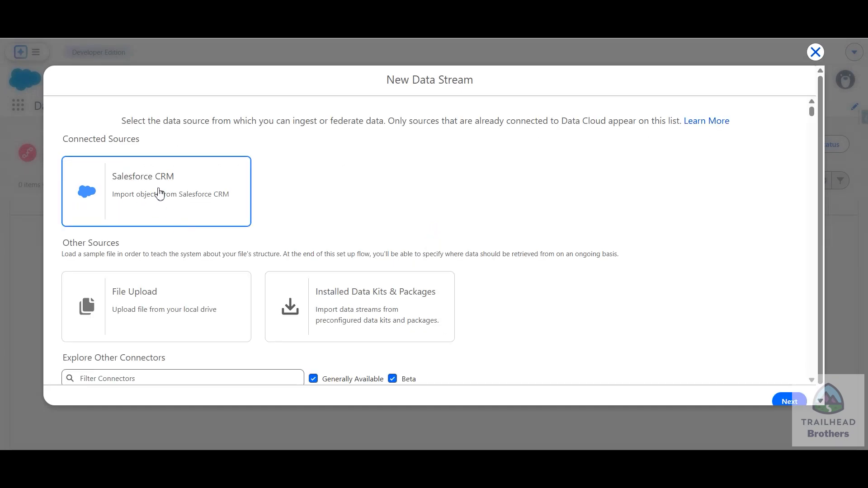
click(170, 184)
scroll(642, 251, down, 1)
scroll(643, 251, down, 2)
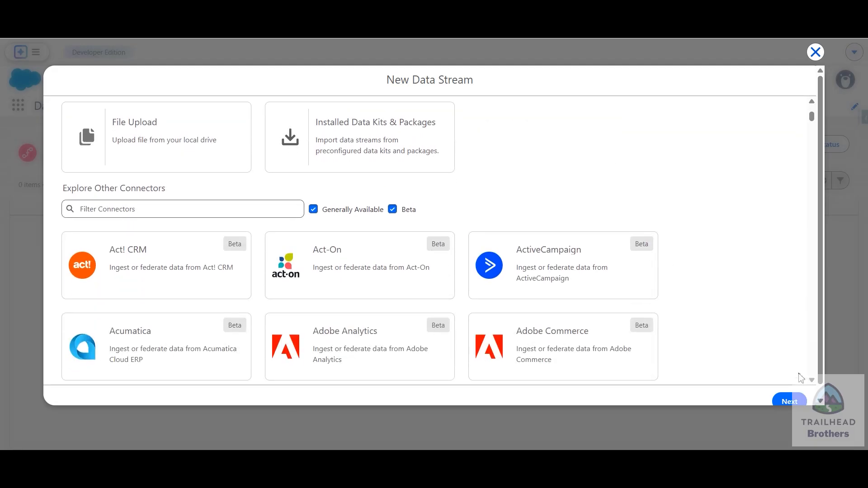
click(792, 402)
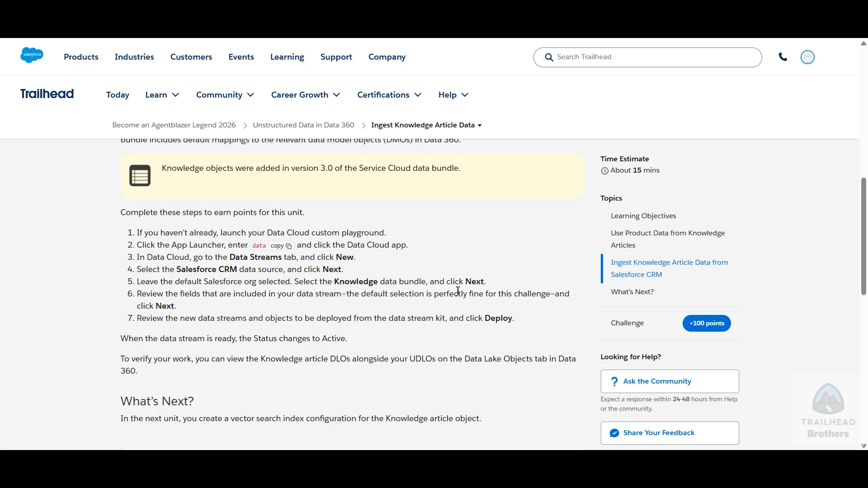
Find "know" among the standard bundles of the EPIC OrgFarm org and select the Knowledge data bundle
right_click(354, 40)
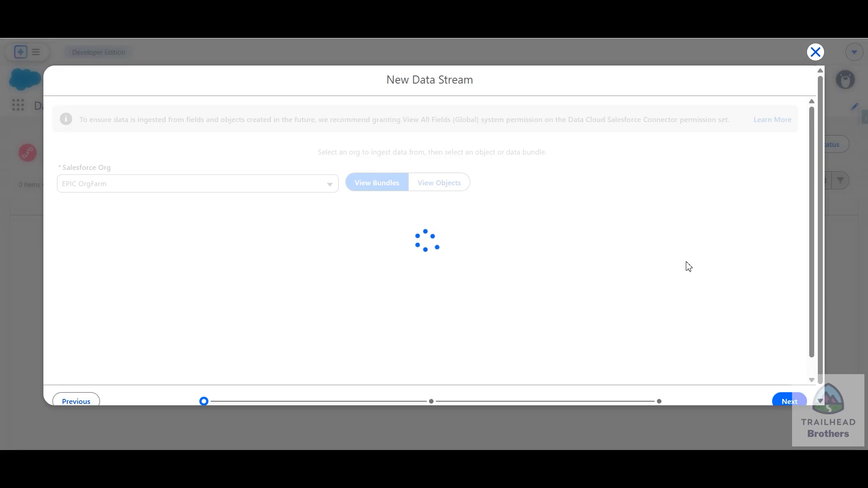
scroll(505, 261, down, 1)
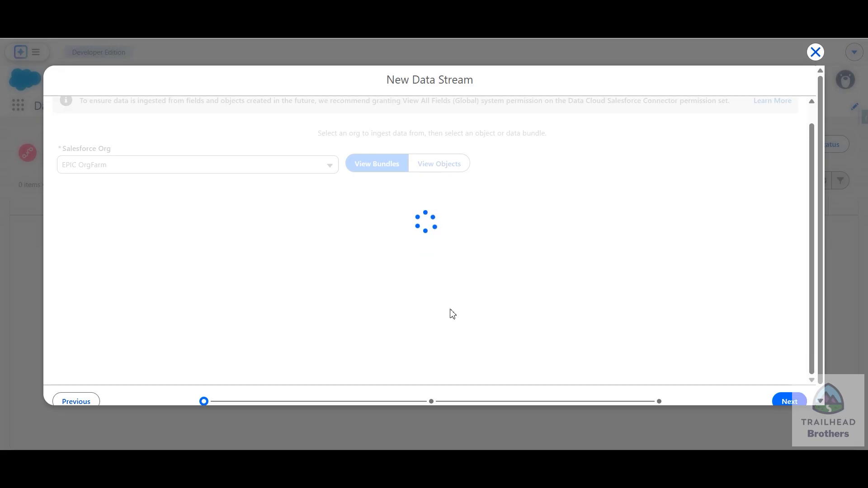
scroll(452, 313, up, 1)
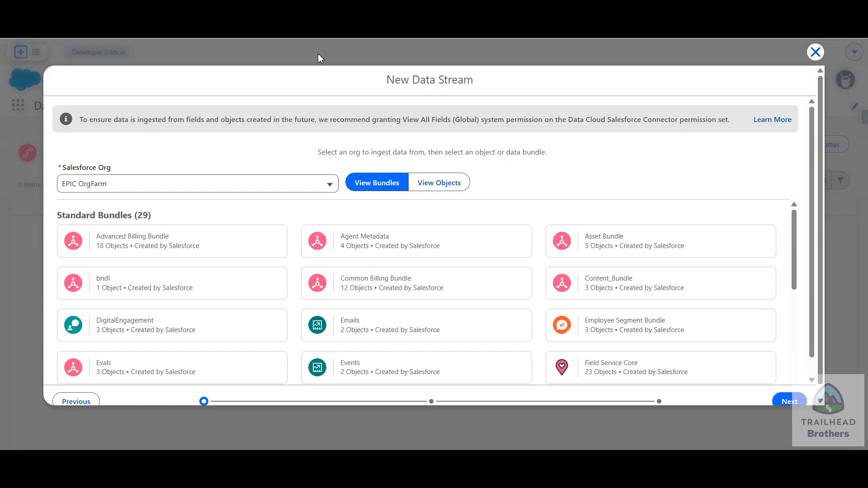
scroll(290, 225, down, 1)
scroll(276, 254, down, 1)
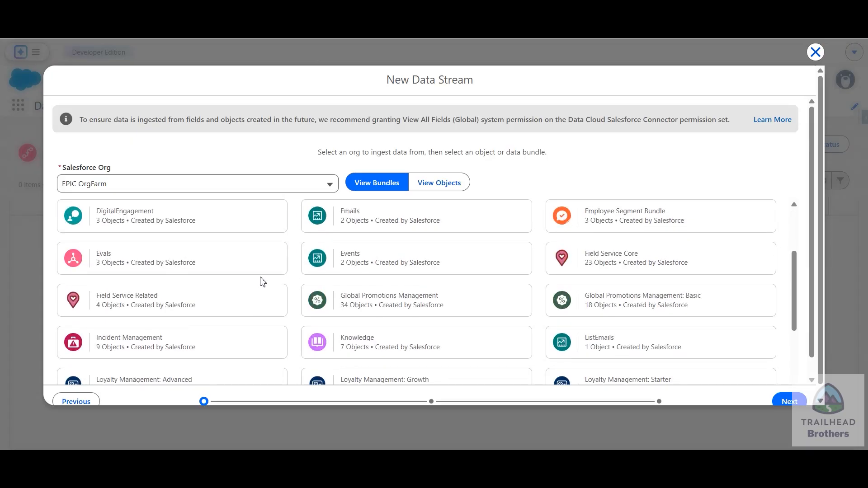
scroll(262, 281, up, 3)
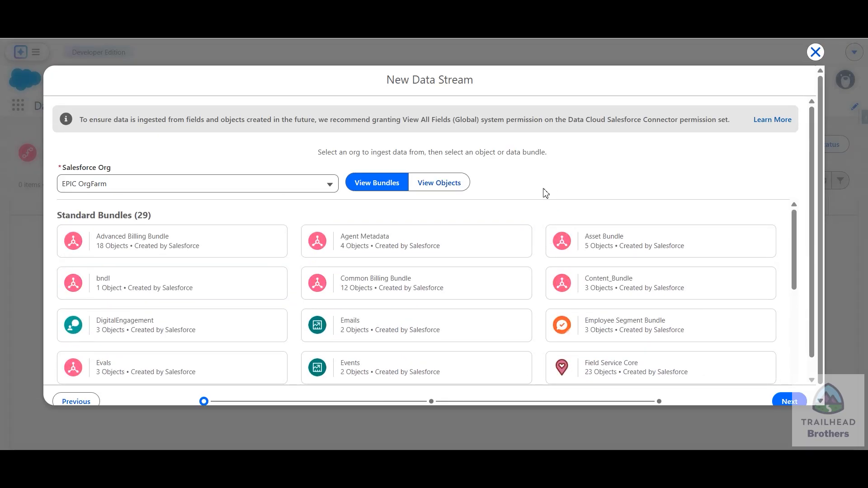
key(ctrl+f)
text(know)
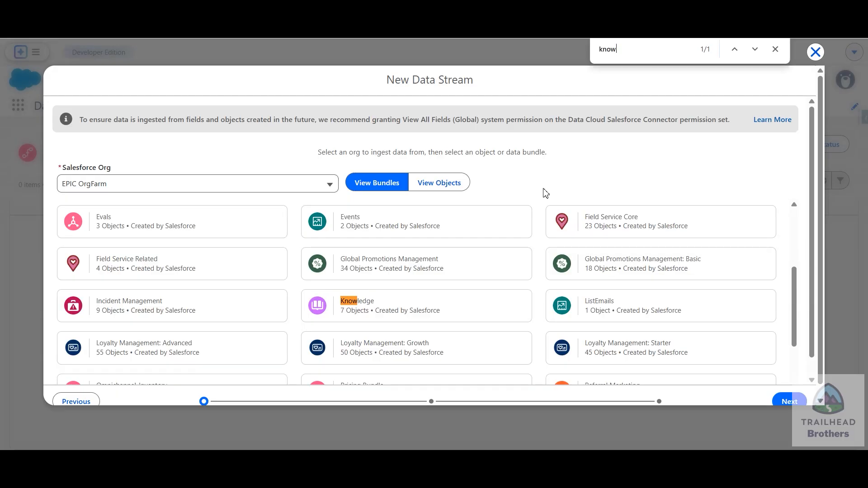
click(416, 313)
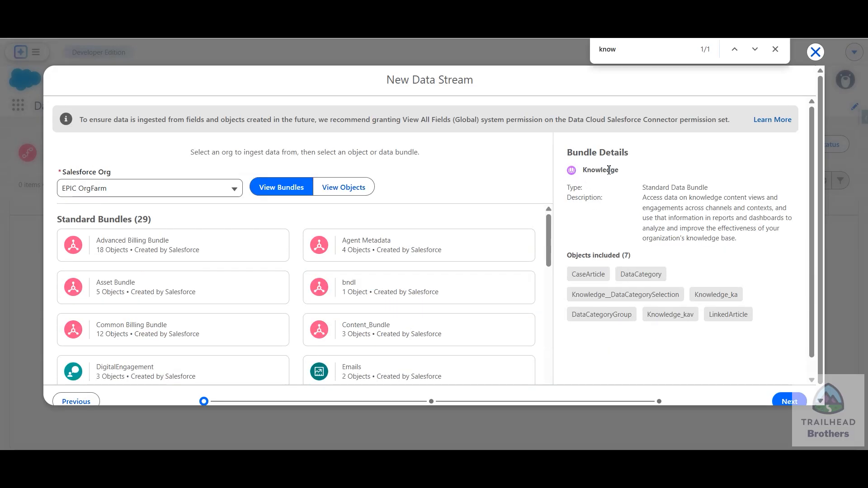
Check the unit's instructions, continue from the Knowledge bundle to the field selection and close the page search
key(ctrl+Tab)
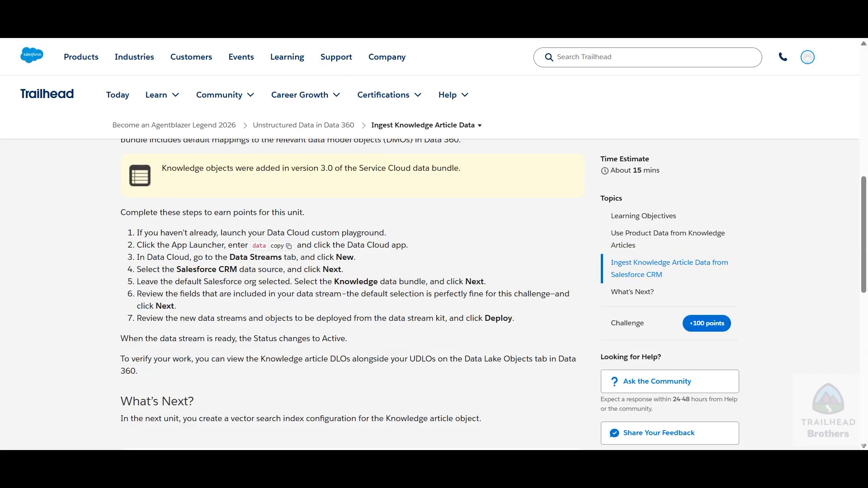
key(ctrl+shift+Tab)
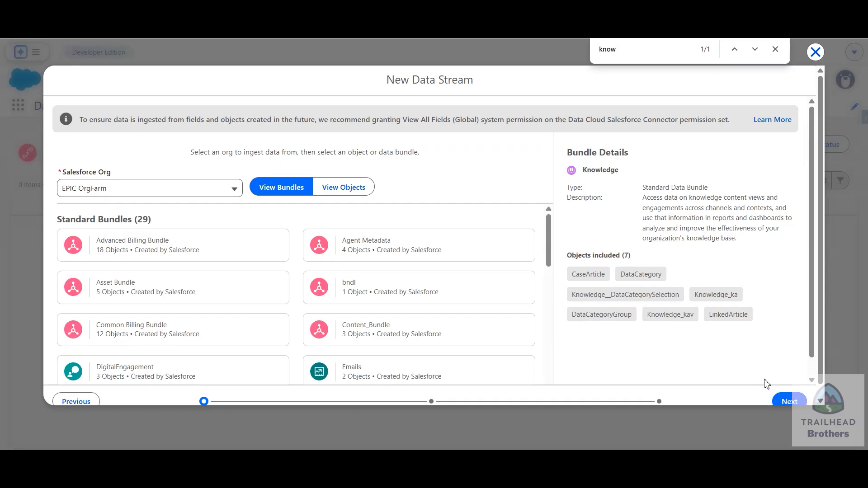
click(790, 402)
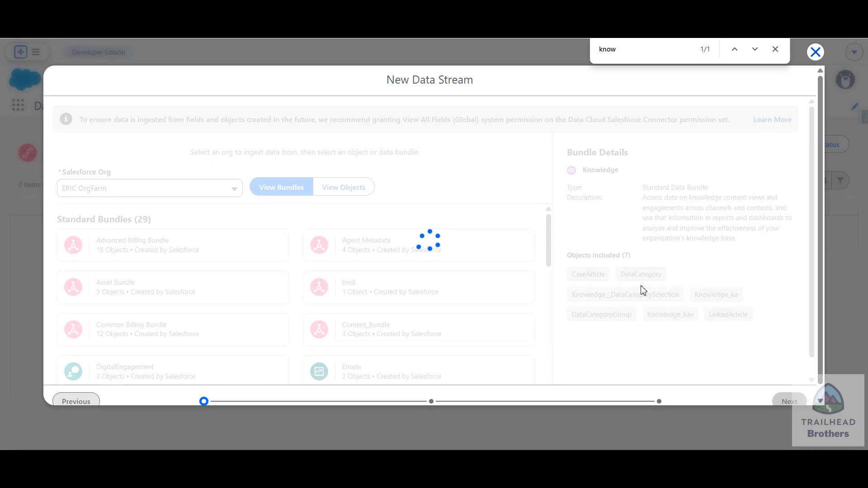
click(775, 50)
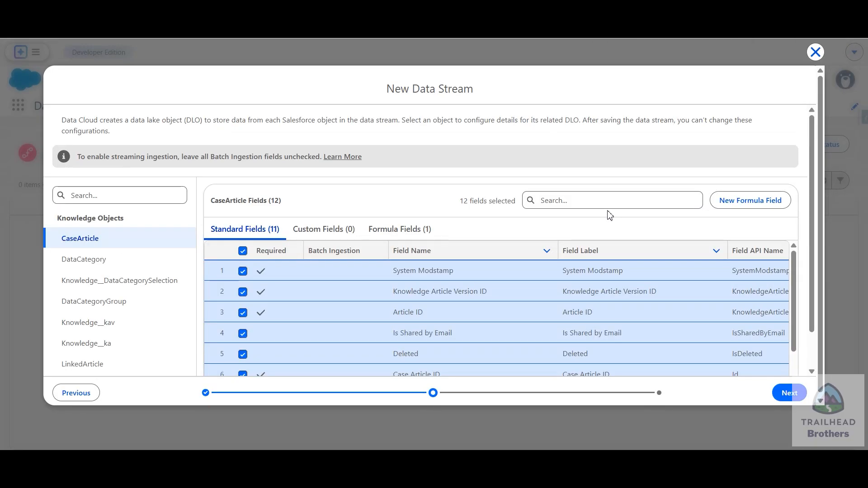
Review the CaseArticle fields, keep the default field selection and proceed to deploy the Knowledge data streams
scroll(341, 291, down, 5)
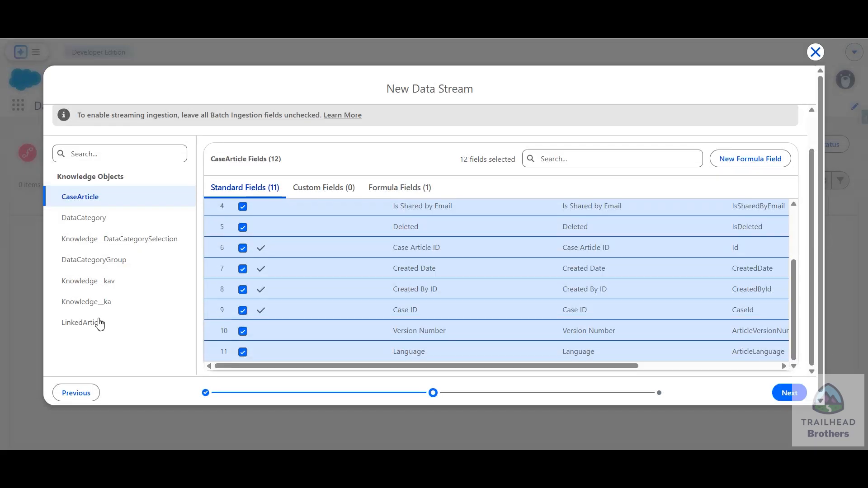
scroll(420, 328, up, 2)
scroll(420, 327, up, 1)
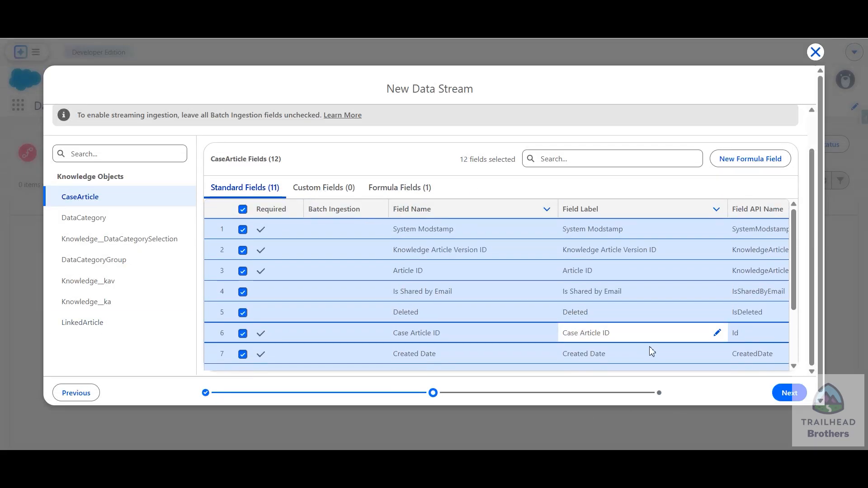
click(789, 392)
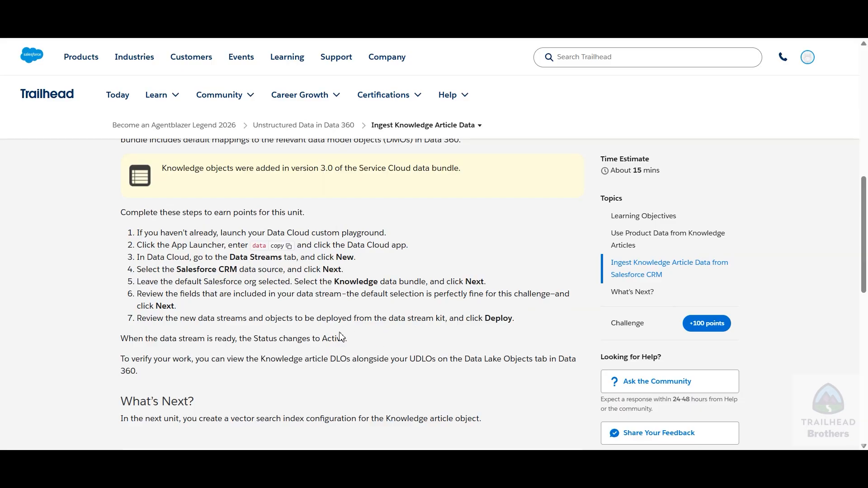
Read in the Trailhead unit which data stream status to expect and how to verify the Knowledge article DLOs
drag(161, 339, 208, 342)
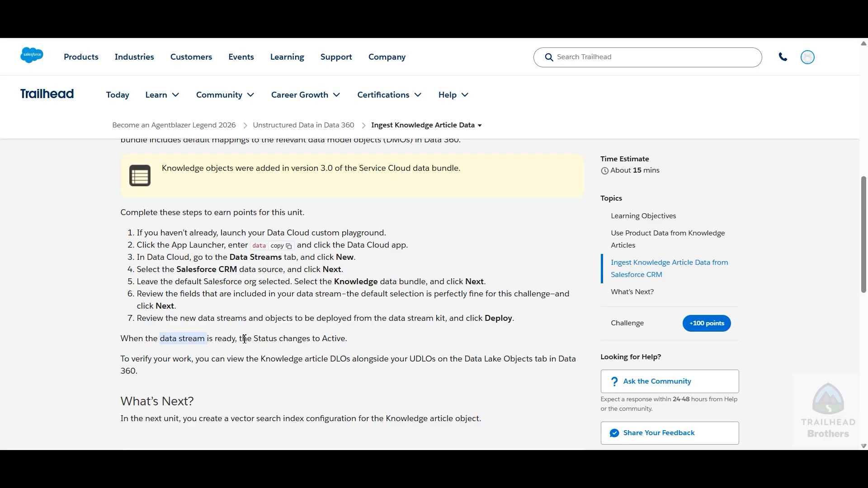
double_click(226, 339)
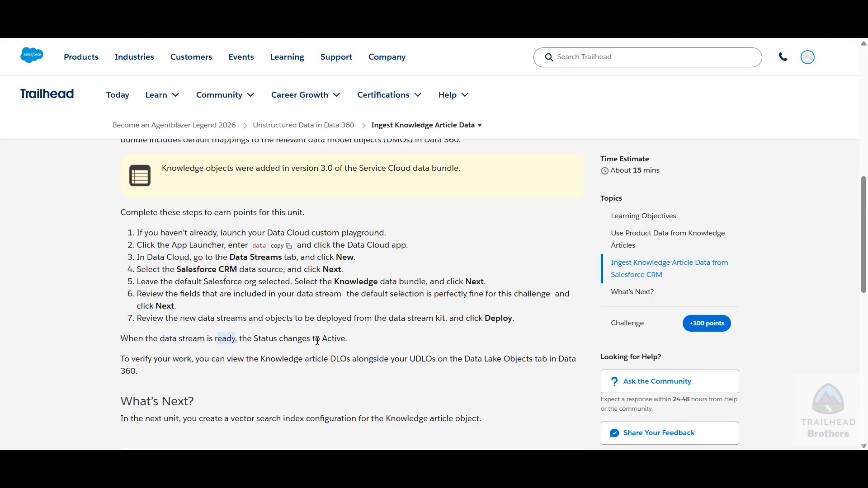
drag(322, 340, 342, 340)
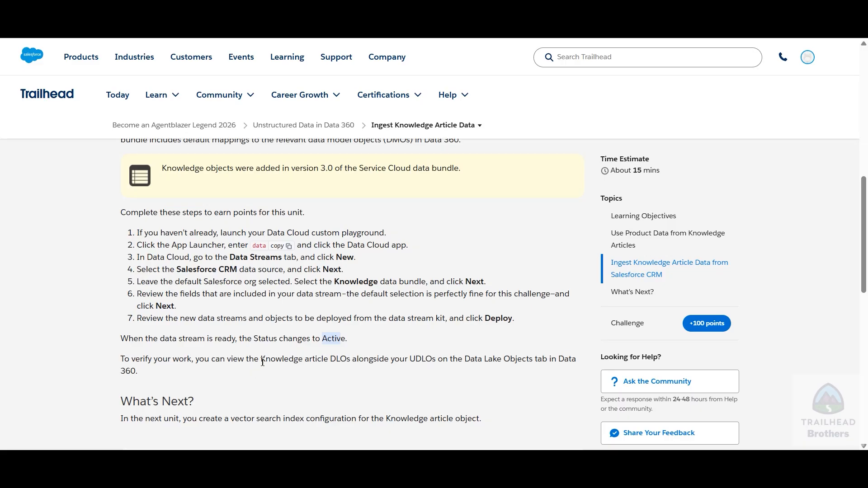
mouse_move(262, 362)
mouse_down()
mouse_move(340, 363)
mouse_move(264, 362)
mouse_up()
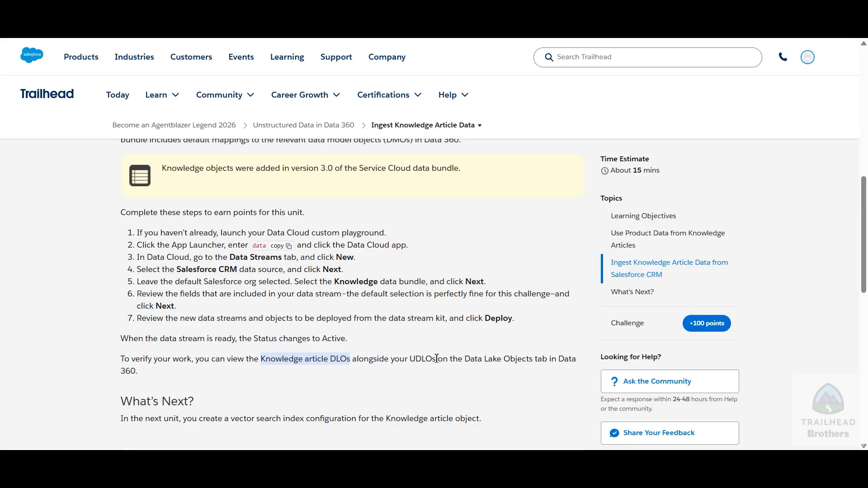
drag(466, 361, 548, 358)
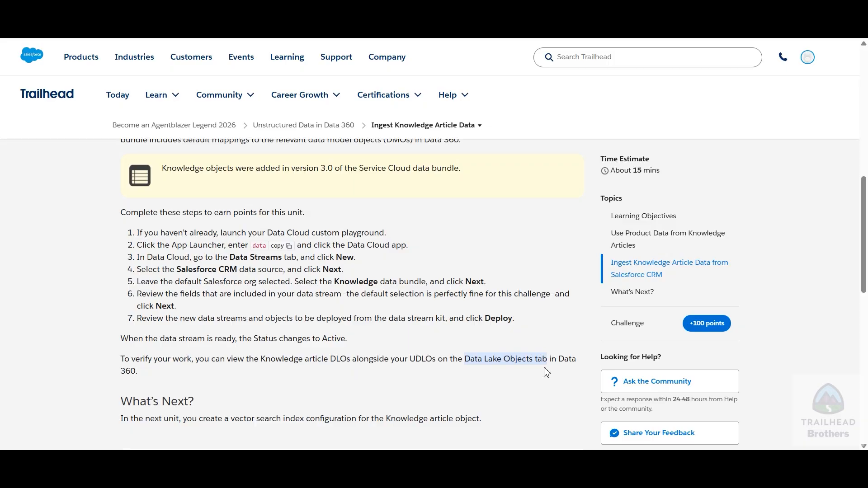
drag(150, 372, 326, 360)
click(421, 361)
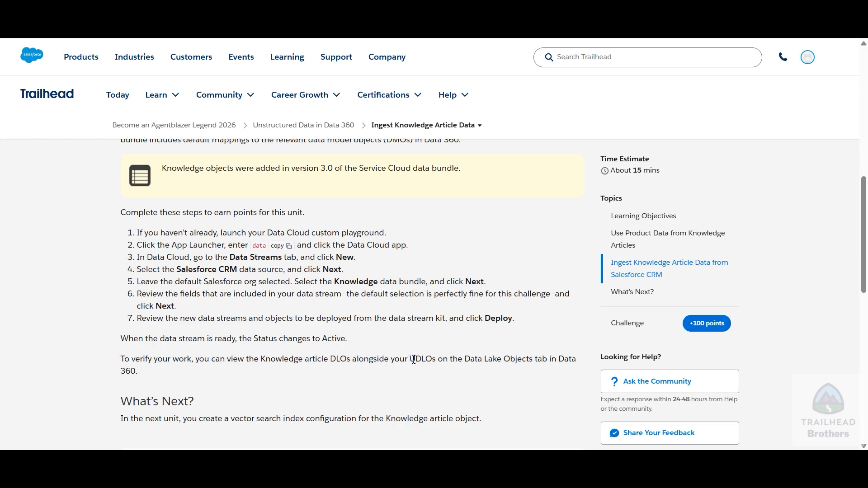
drag(410, 361, 434, 361)
drag(306, 340, 334, 342)
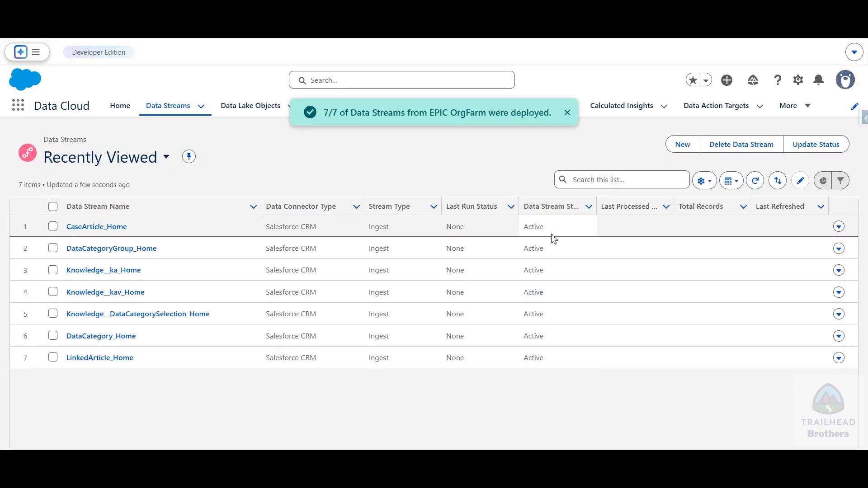
Widen the Data Stream Status column, select all listed data streams and update their status
click(818, 144)
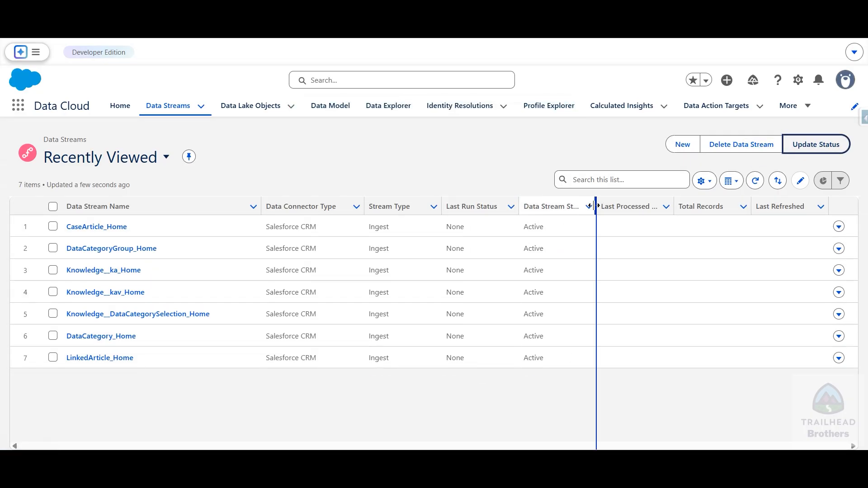
drag(596, 206, 634, 207)
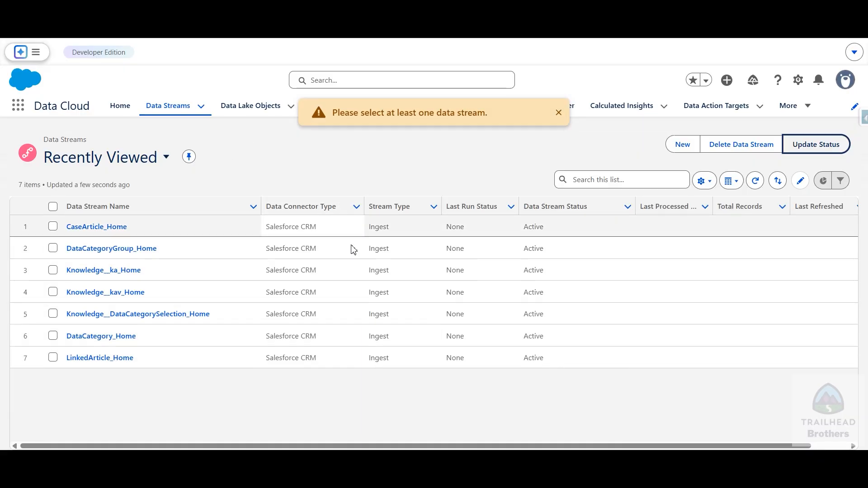
click(559, 113)
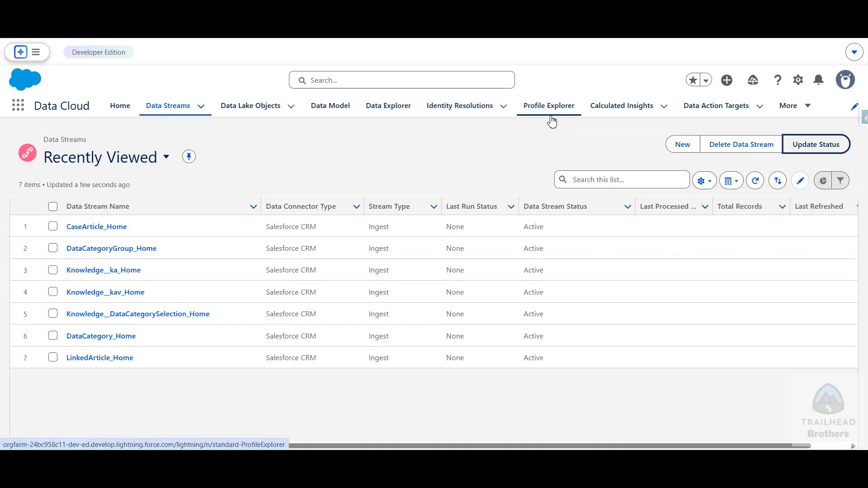
click(52, 206)
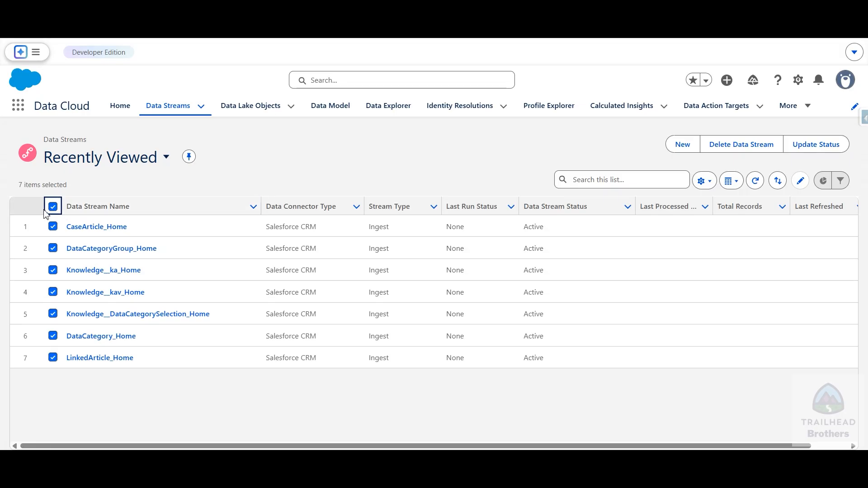
click(811, 148)
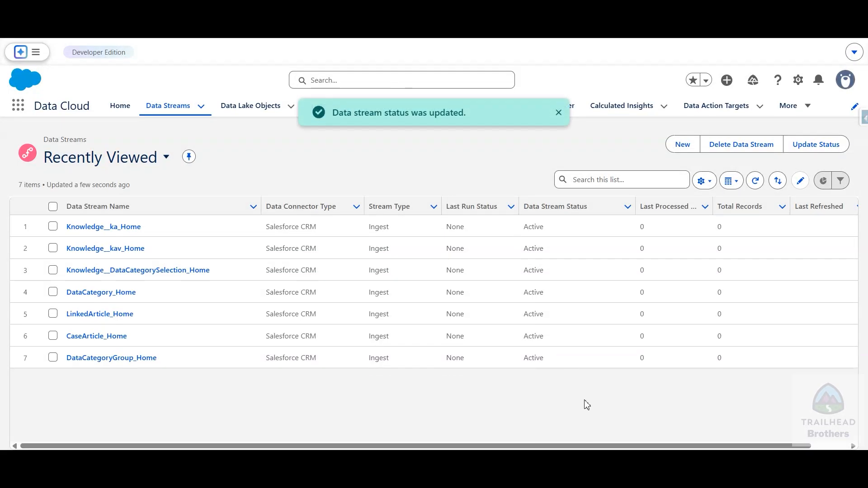
Dismiss the status notification, view the Knowledge objects in the Data Lake Objects list and return to Data Streams
drag(510, 447, 547, 447)
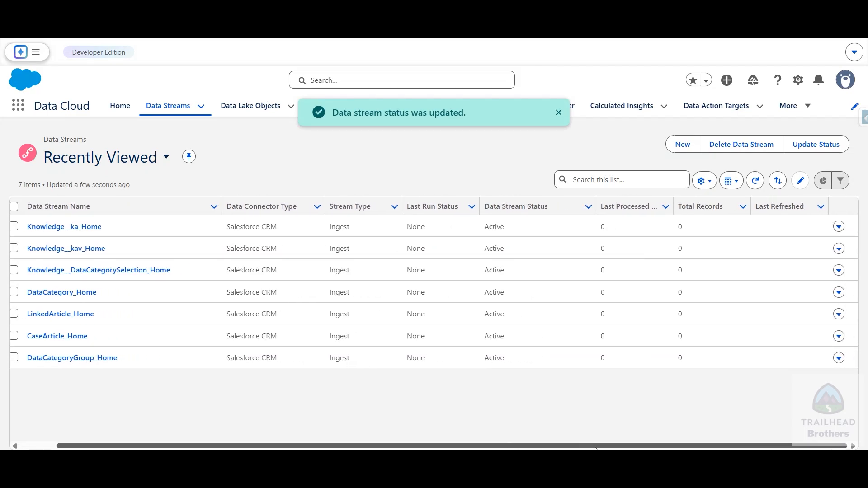
click(559, 113)
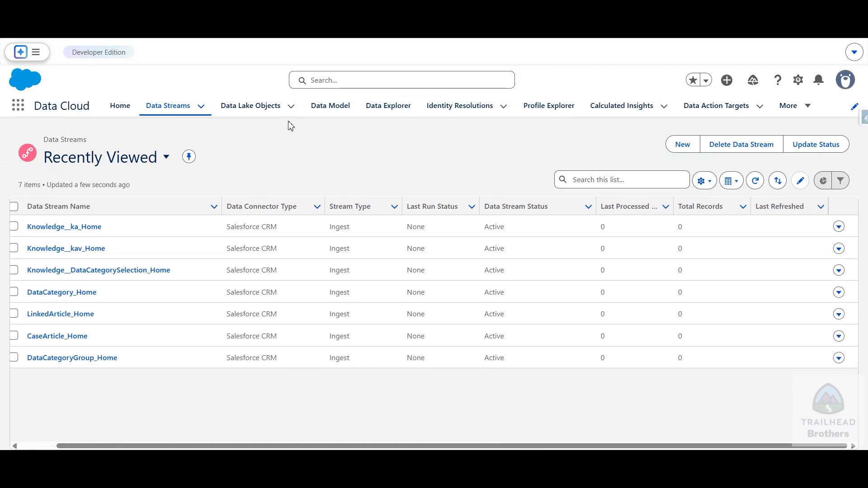
click(252, 109)
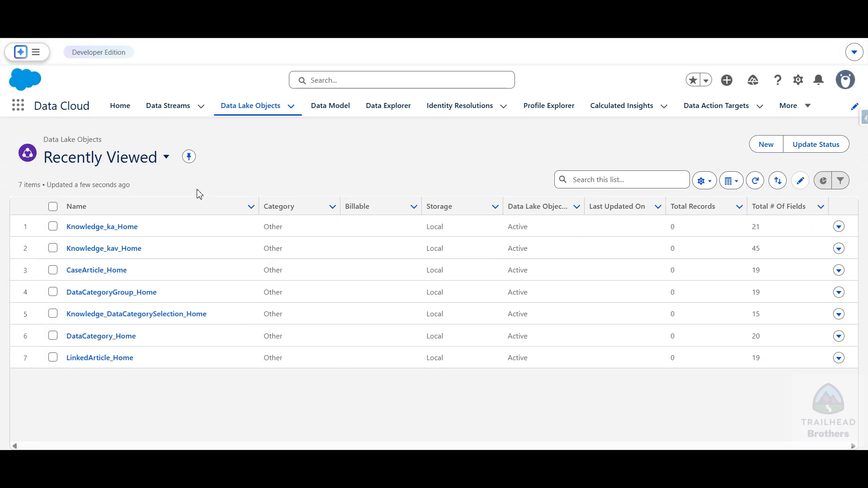
click(171, 108)
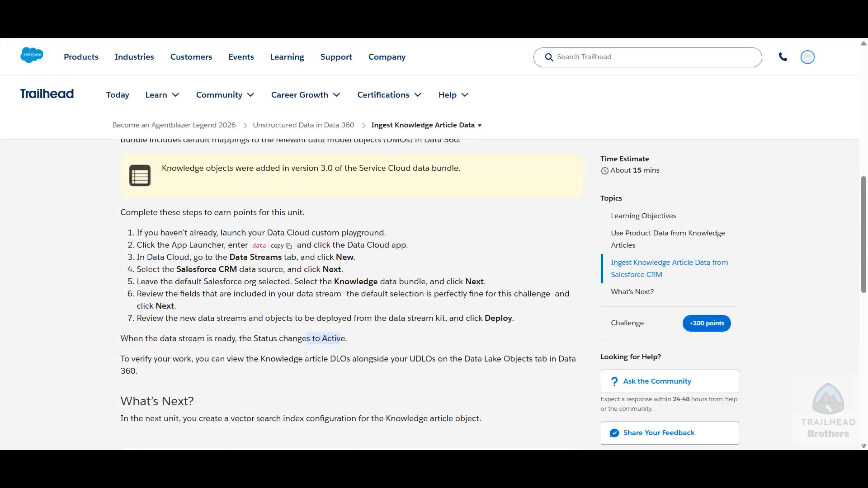
Verify the Ingest Knowledge Article Data unit to earn 100 points and read its What's Next section
scroll(81, 362, down, 6)
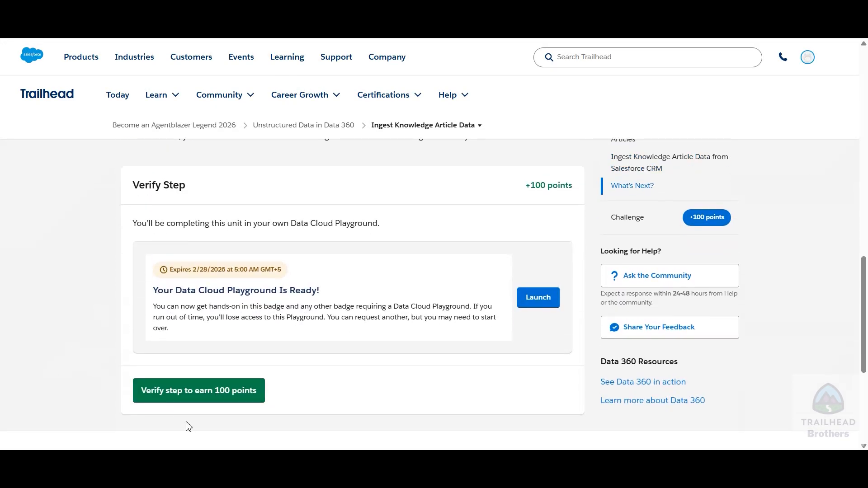
click(199, 390)
scroll(224, 310, up, 3)
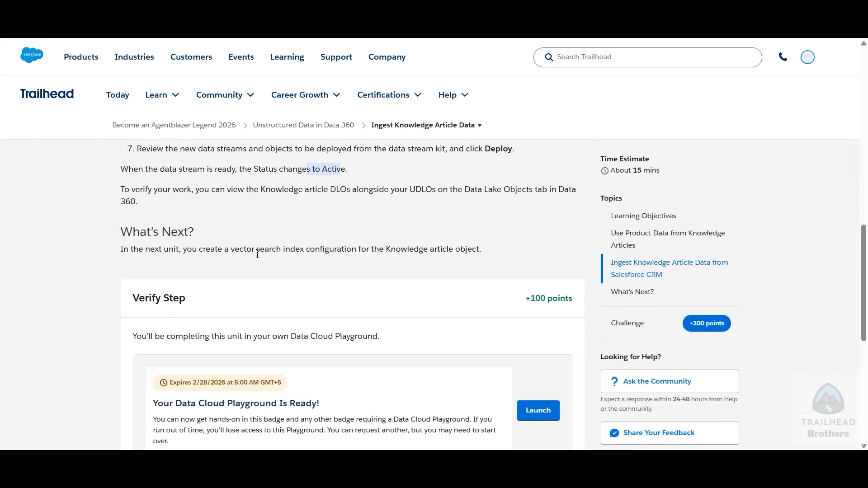
drag(231, 249, 481, 249)
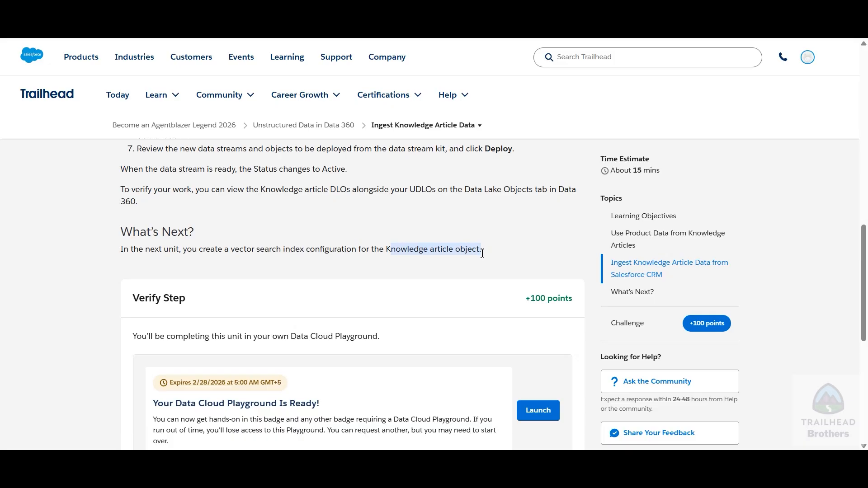
click(505, 262)
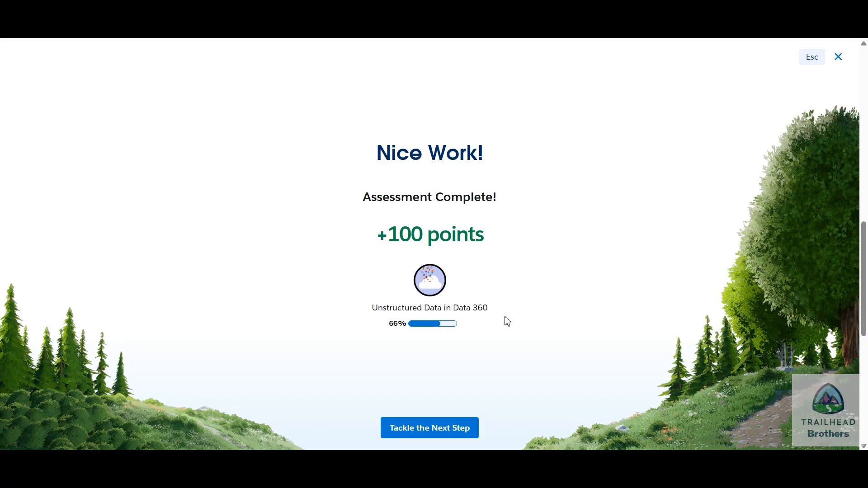
Proceed to the Create a Search Index Configuration unit and read through to the steps for the Knowledge Article Version DMO
click(417, 433)
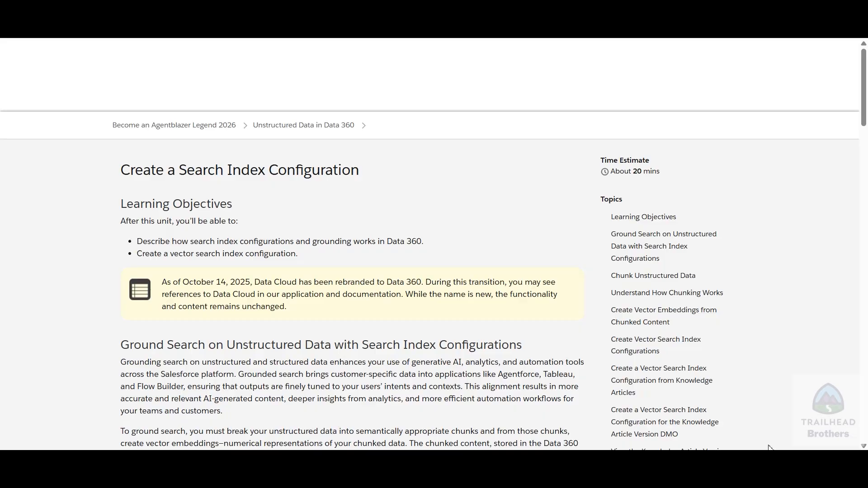
click(788, 463)
click(363, 329)
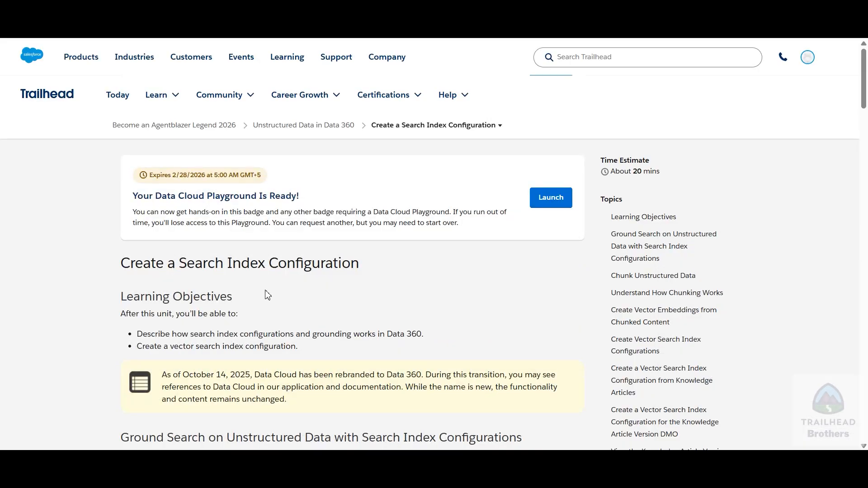
scroll(268, 289, down, 8)
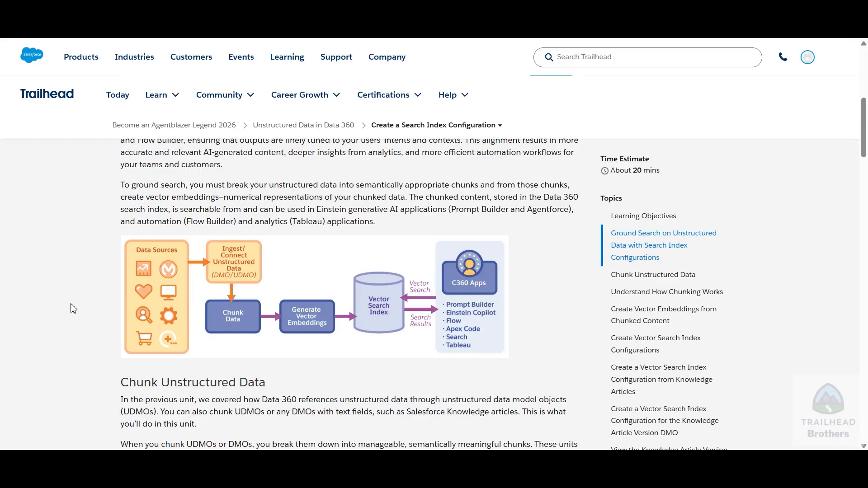
scroll(73, 309, down, 4)
scroll(222, 325, down, 6)
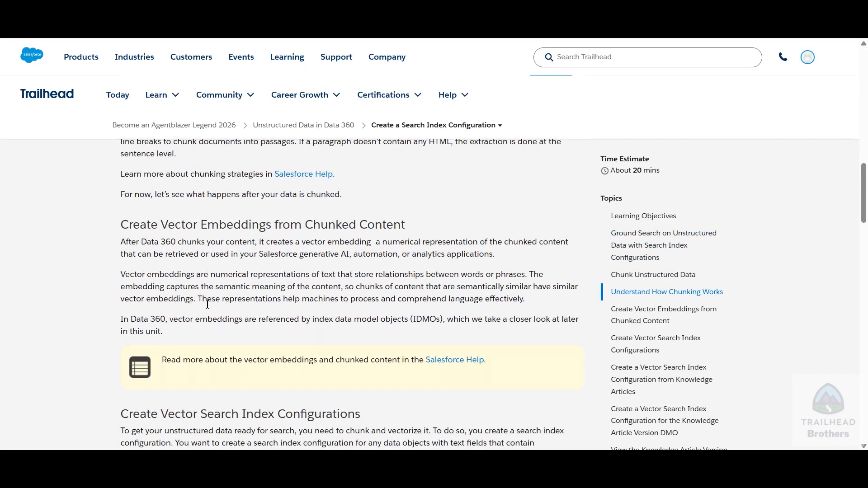
scroll(207, 304, down, 5)
scroll(79, 271, down, 3)
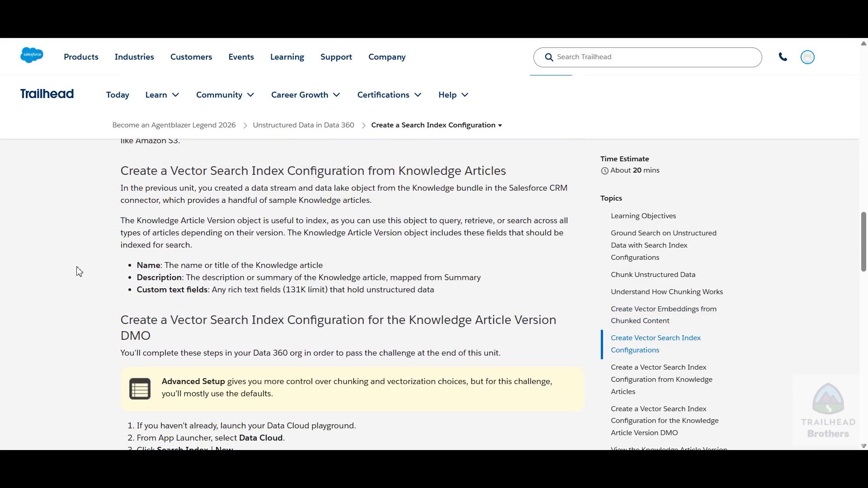
scroll(79, 272, down, 5)
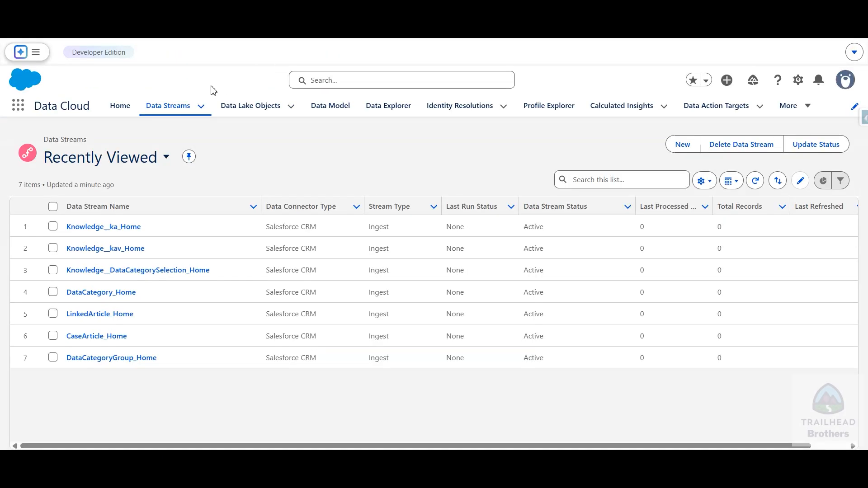
click(807, 107)
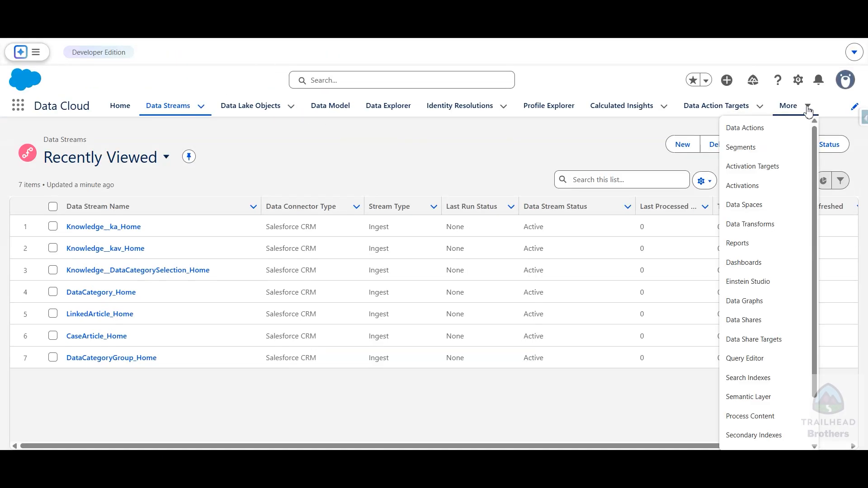
scroll(793, 236, down, 2)
scroll(792, 237, up, 2)
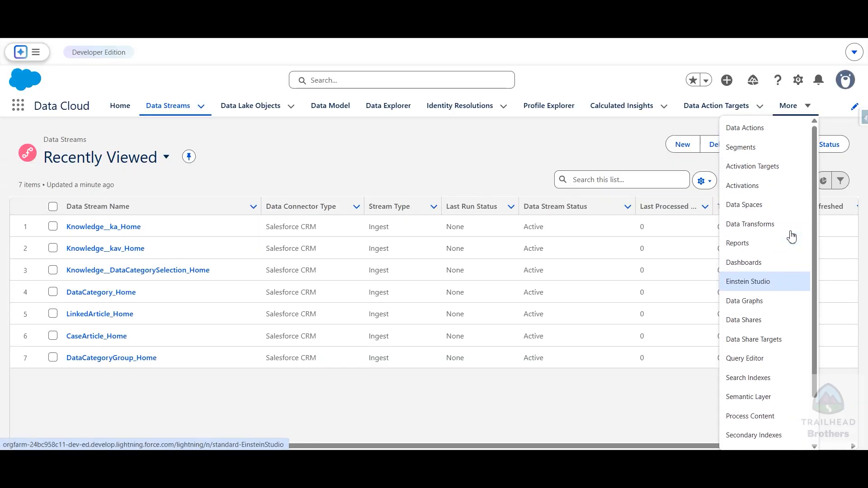
click(496, 154)
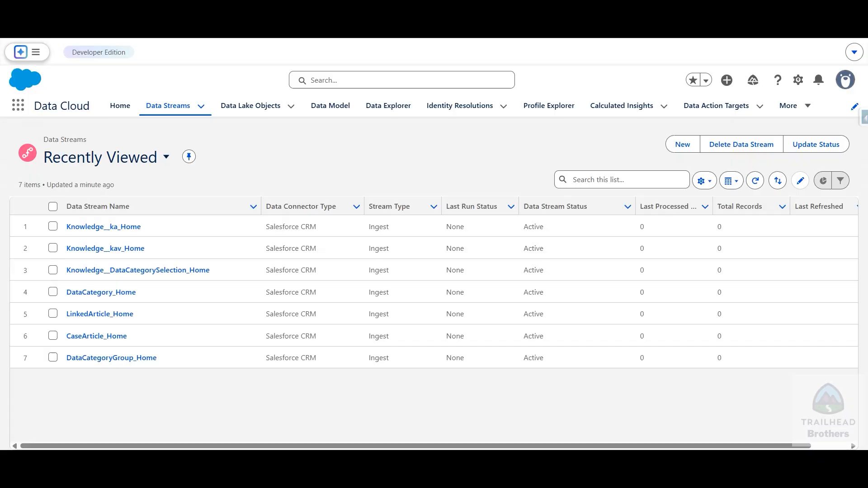
Check the Search Index instruction in the Trailhead unit and open the Search Indexes list in Data Cloud
click(315, 19)
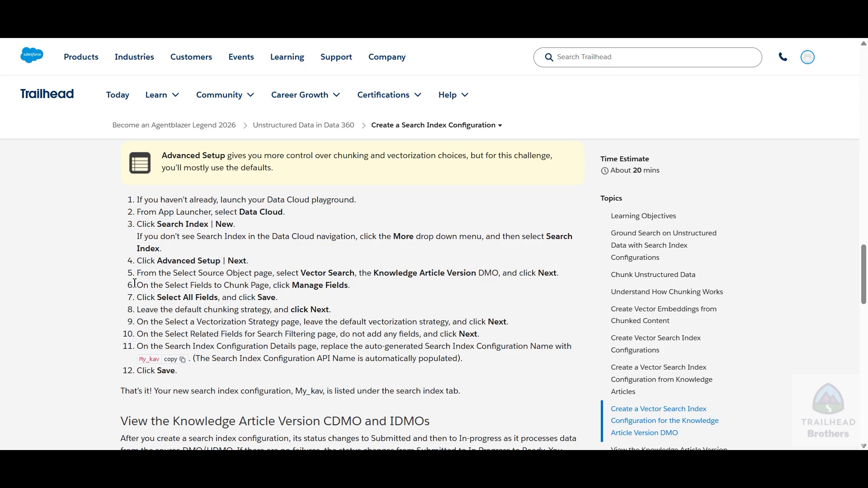
drag(158, 226, 214, 227)
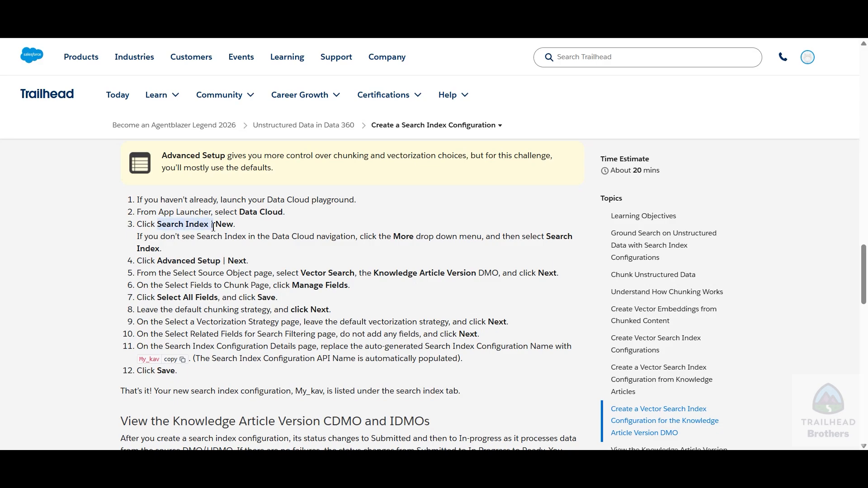
key(alt+Tab)
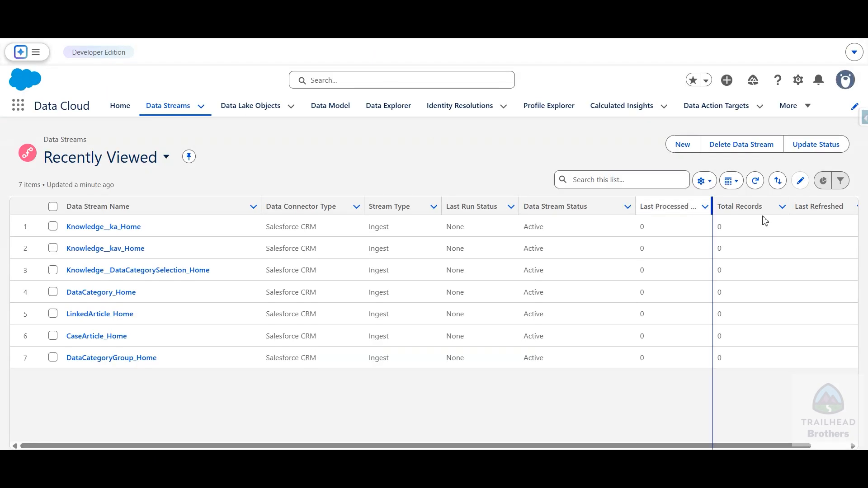
click(798, 108)
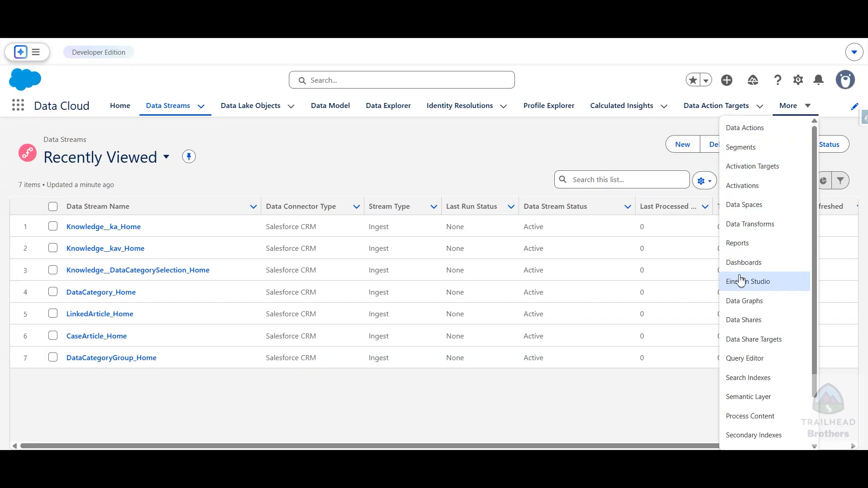
scroll(744, 290, down, 1)
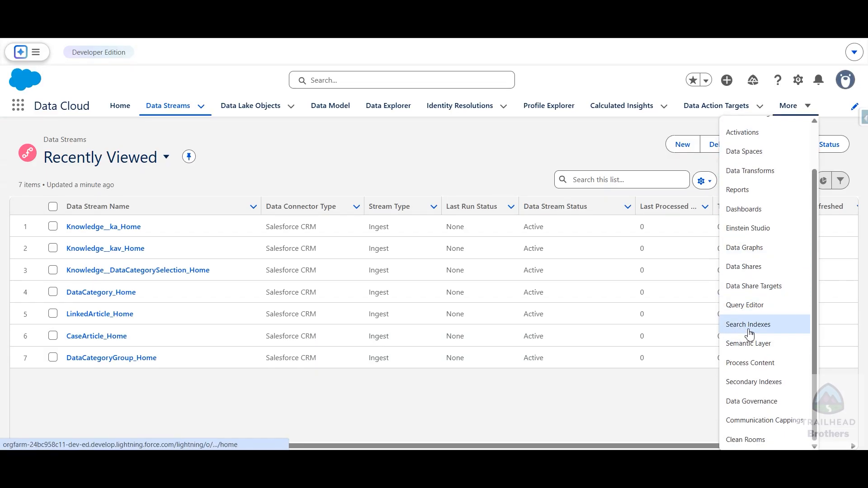
click(770, 329)
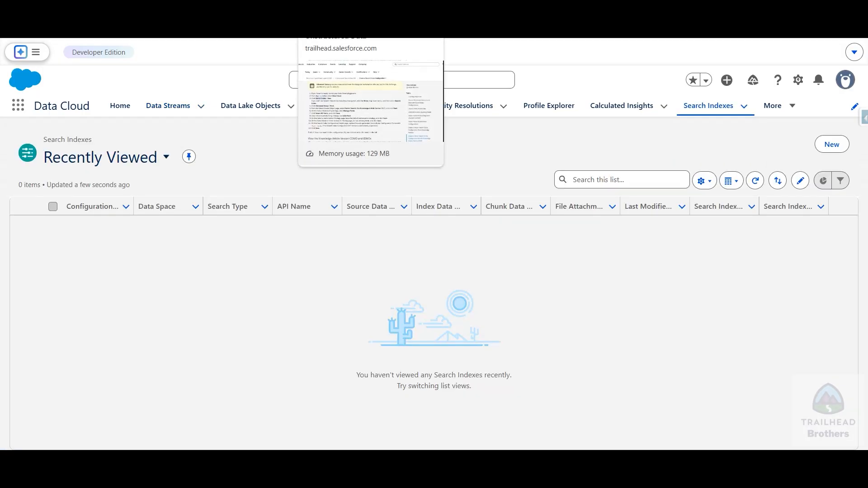
Recheck the Trailhead steps and start a new search index configuration in Data Cloud with Advanced Setup
click(344, 12)
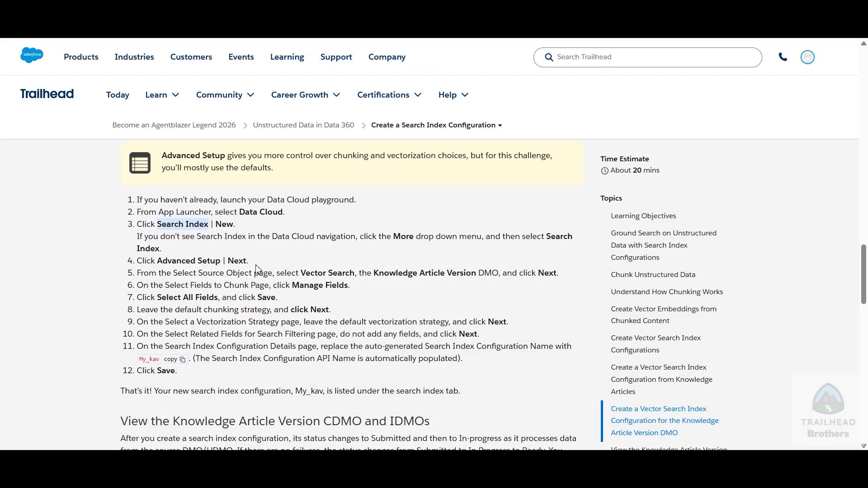
click(357, 13)
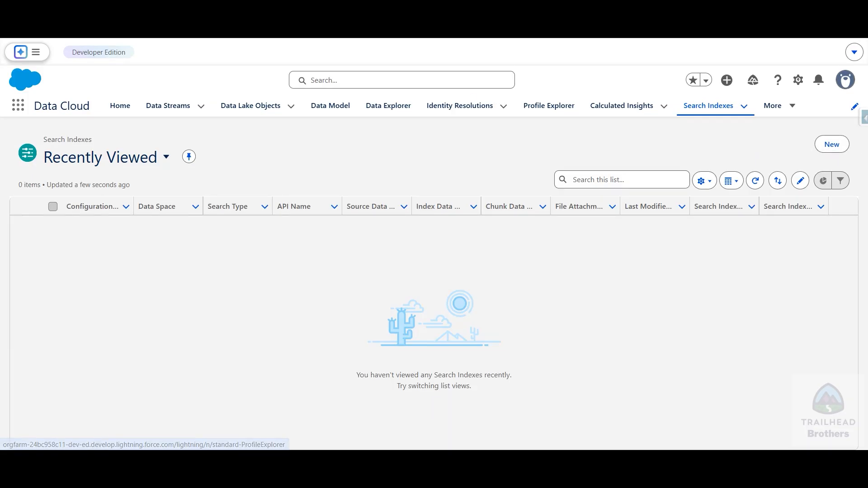
click(307, 12)
click(357, 13)
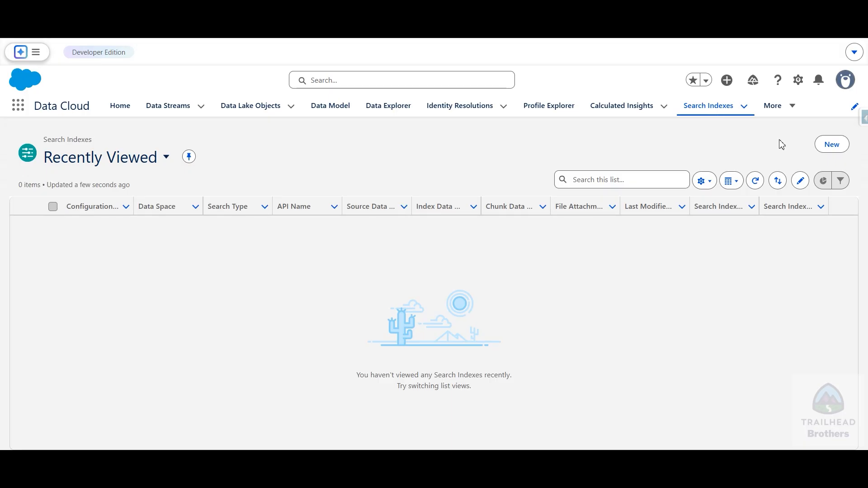
click(832, 145)
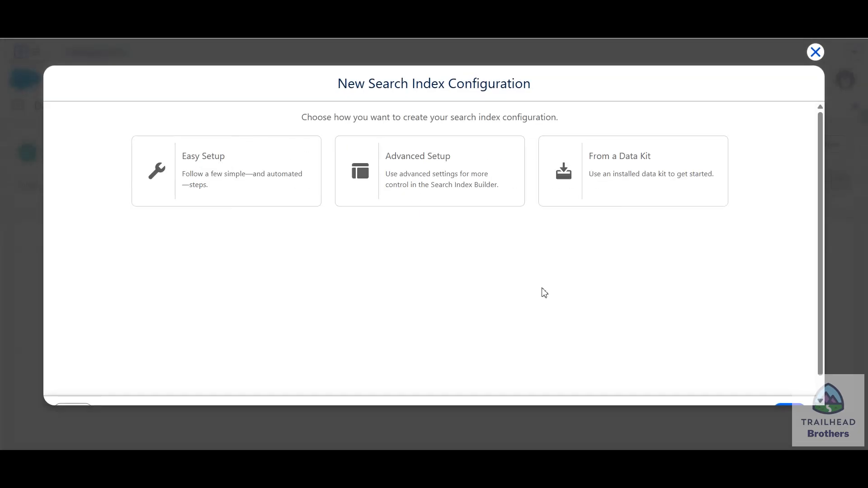
click(426, 197)
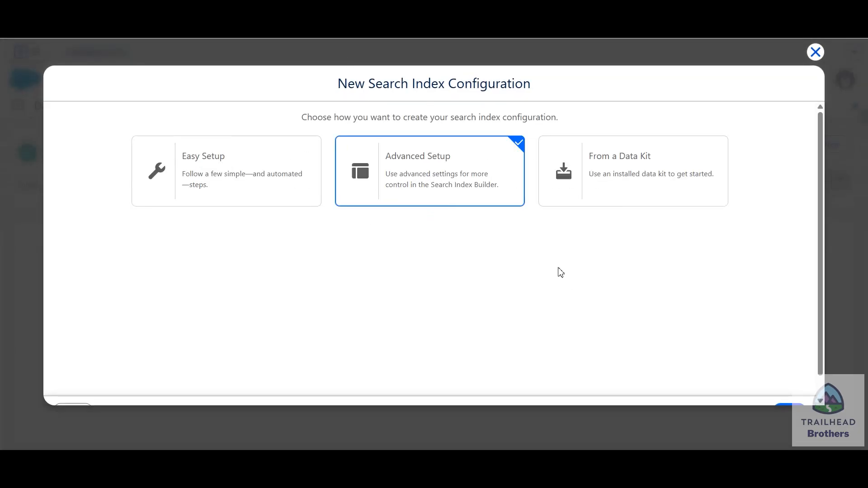
scroll(559, 272, down, 1)
click(797, 397)
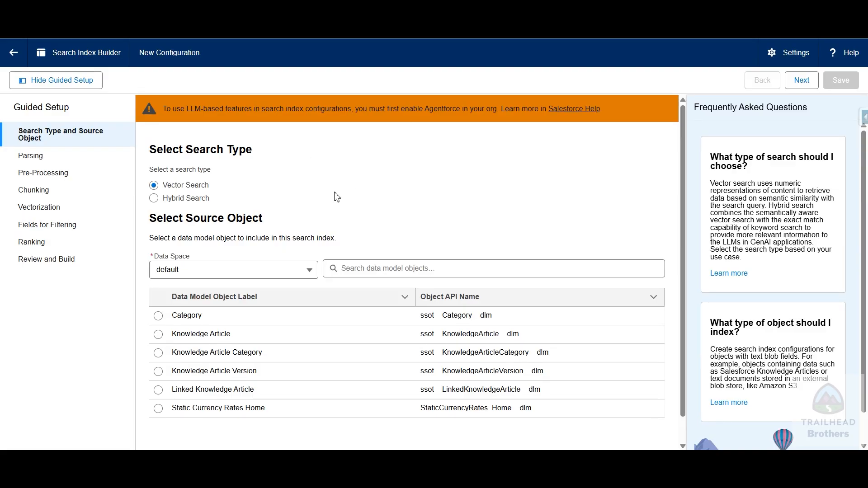
Choose Vector Search with Knowledge Article as the source object and continue to the chunking fields
click(153, 185)
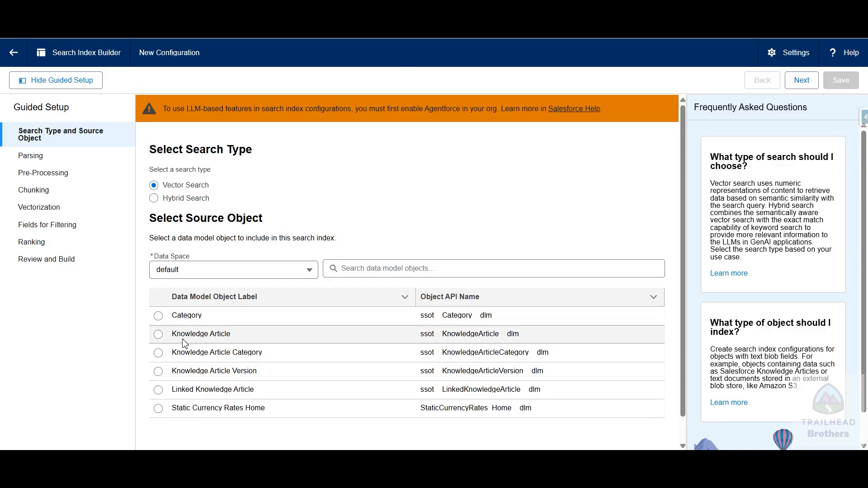
click(158, 335)
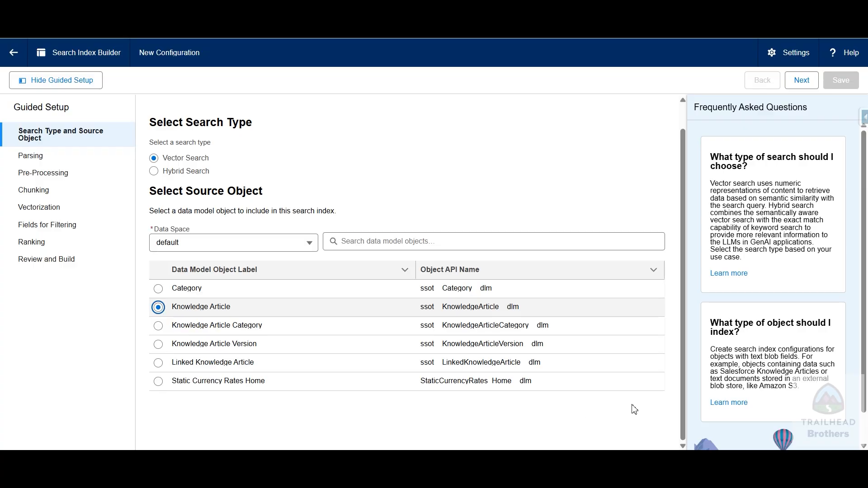
scroll(751, 409, down, 1)
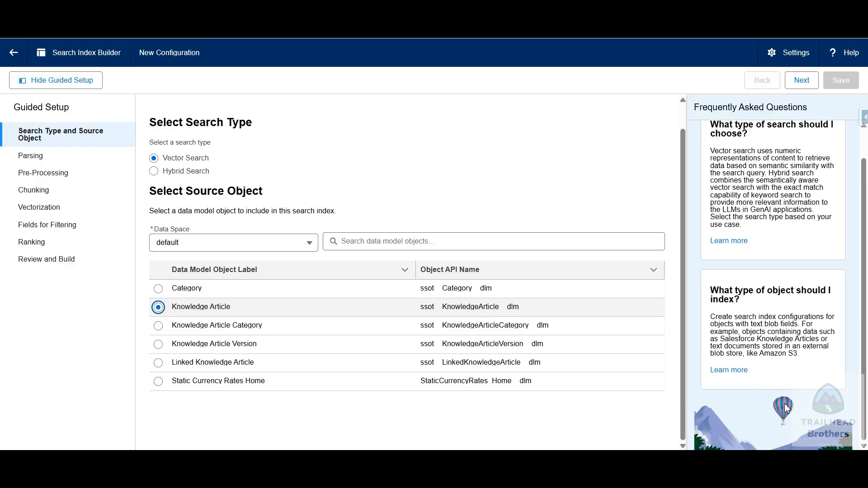
click(805, 84)
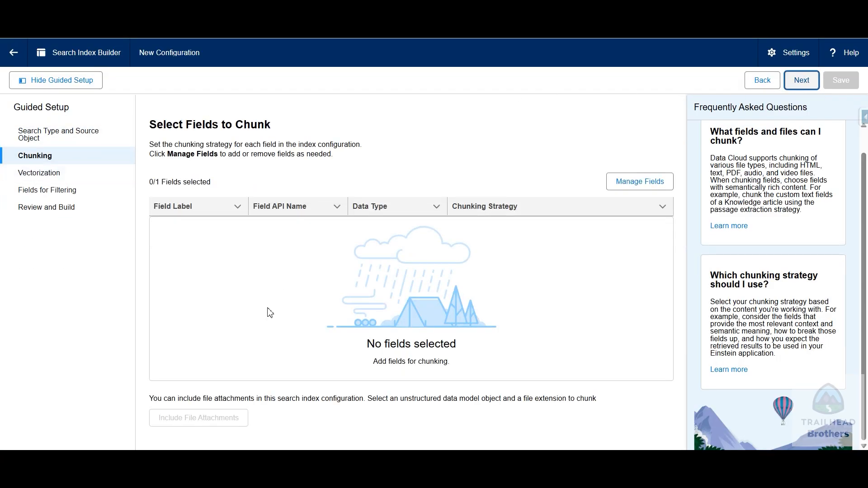
Check the Trailhead chunking instructions, add the Article Number field for chunking and save the selection
key(ctrl+shift+Tab)
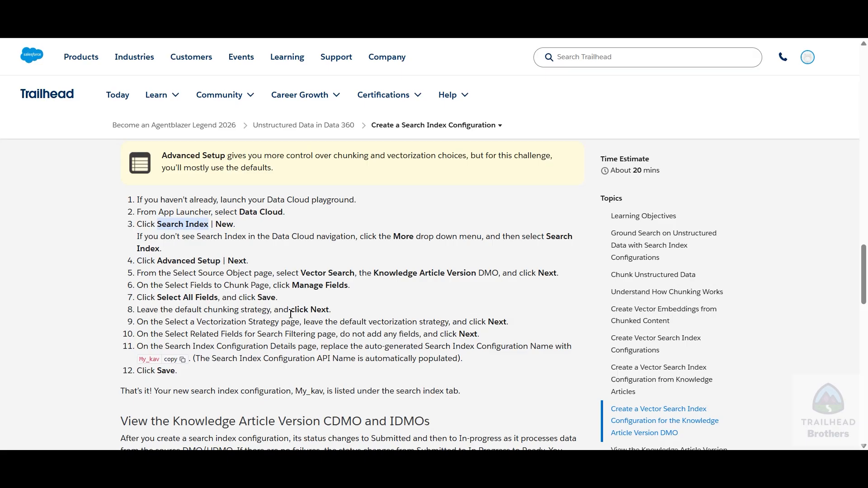
key(ctrl+Tab)
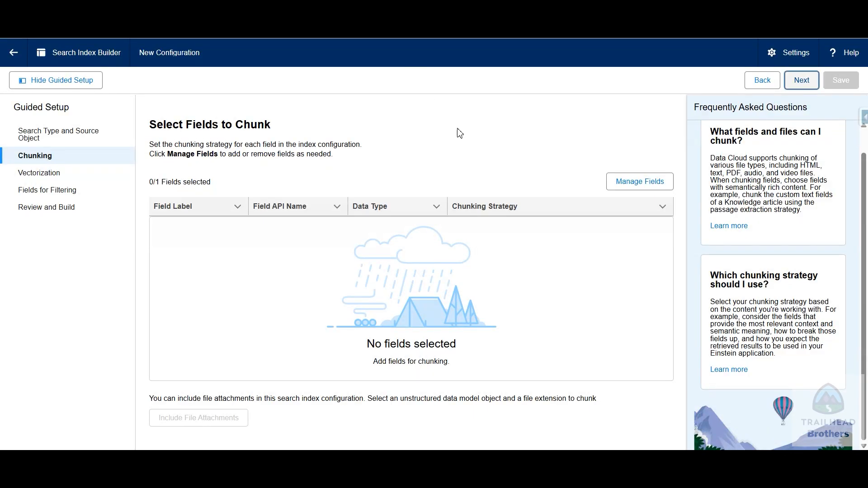
click(638, 185)
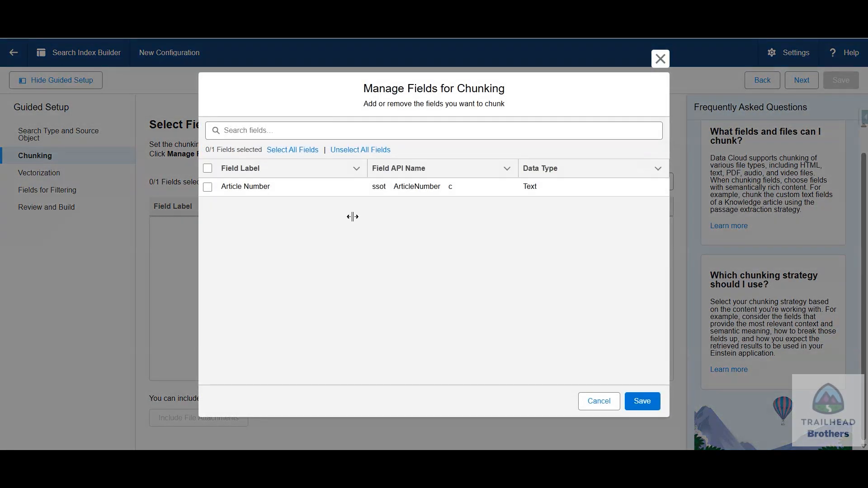
click(207, 187)
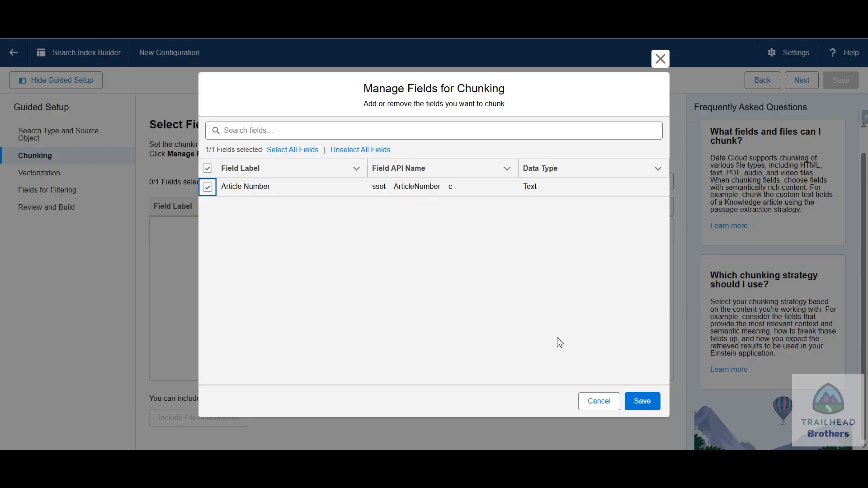
click(645, 408)
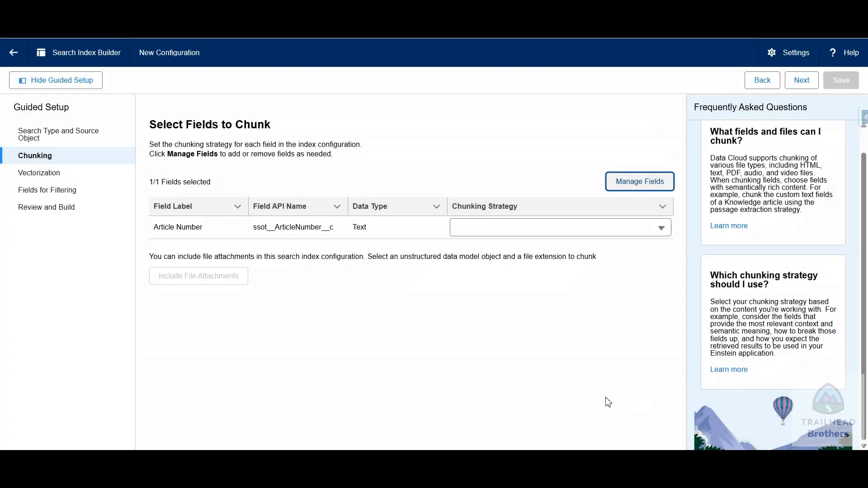
Review the Passage Extraction chunking settings of the Article Number field and continue to the vectorization strategy
click(514, 229)
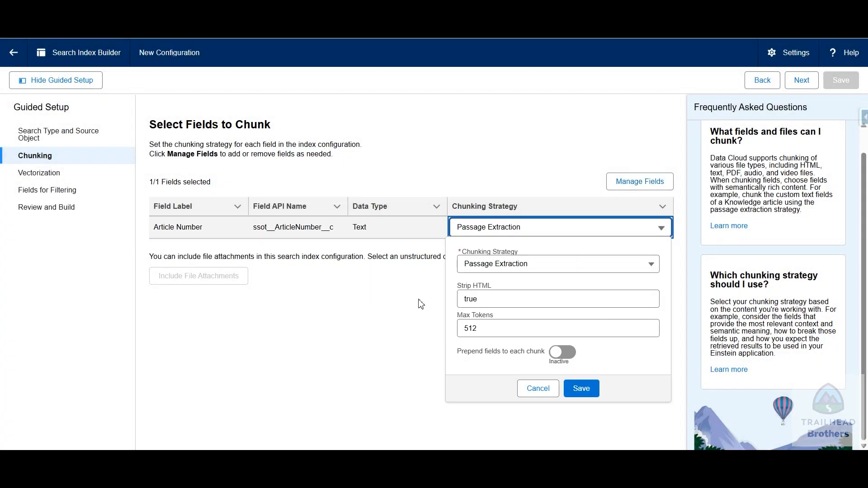
click(419, 304)
click(536, 230)
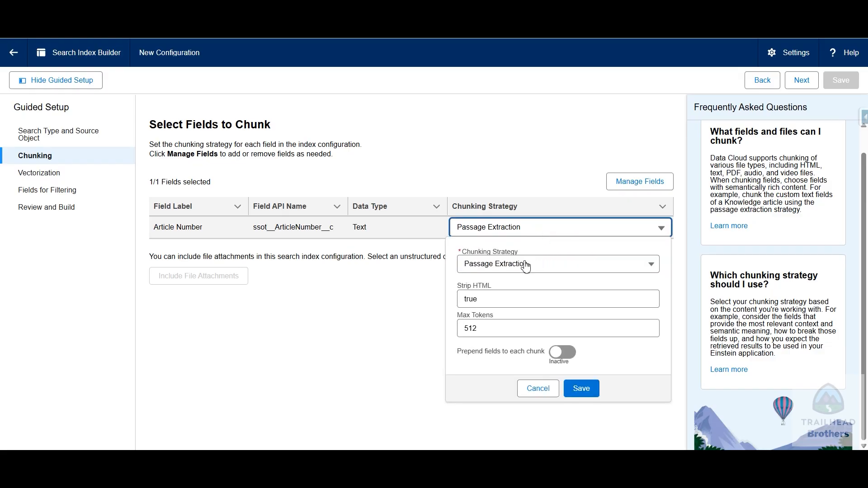
click(552, 263)
click(558, 255)
click(373, 322)
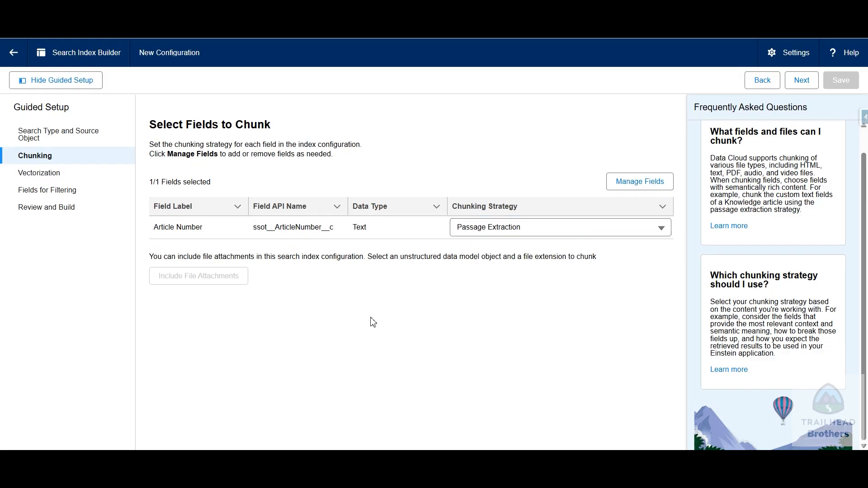
click(798, 84)
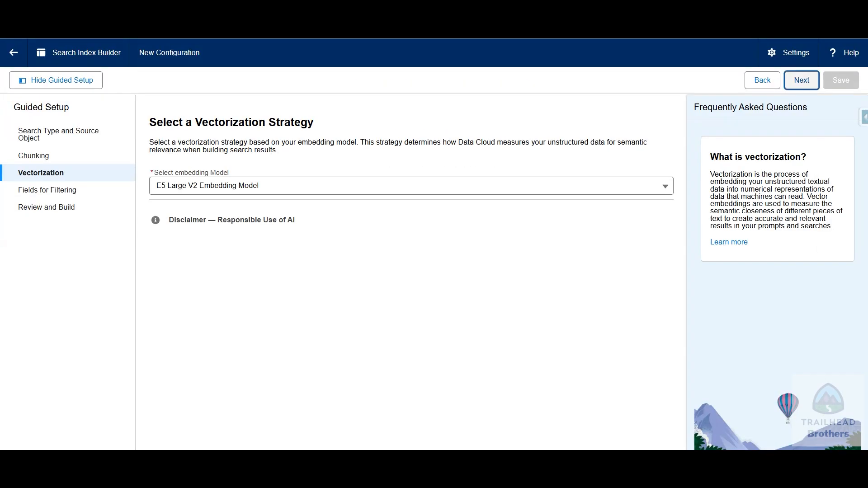
click(316, 38)
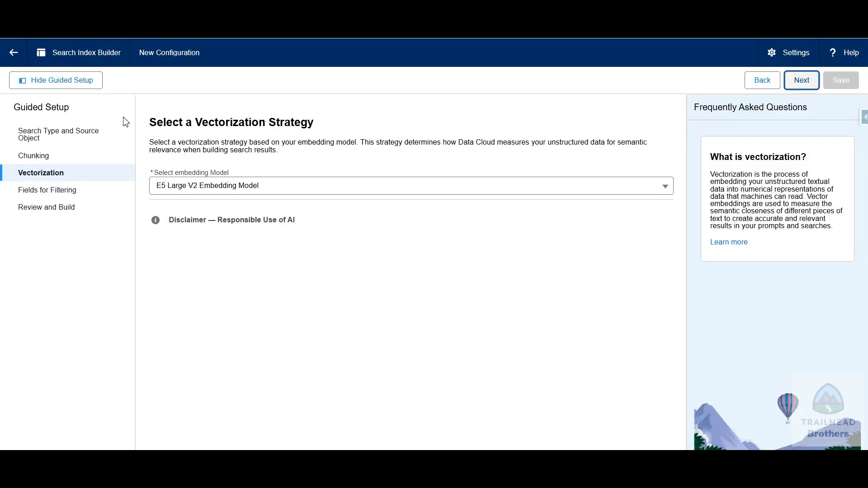
Return to the source object selection, choose Knowledge Article Version and continue to the chunking fields
click(762, 83)
click(761, 83)
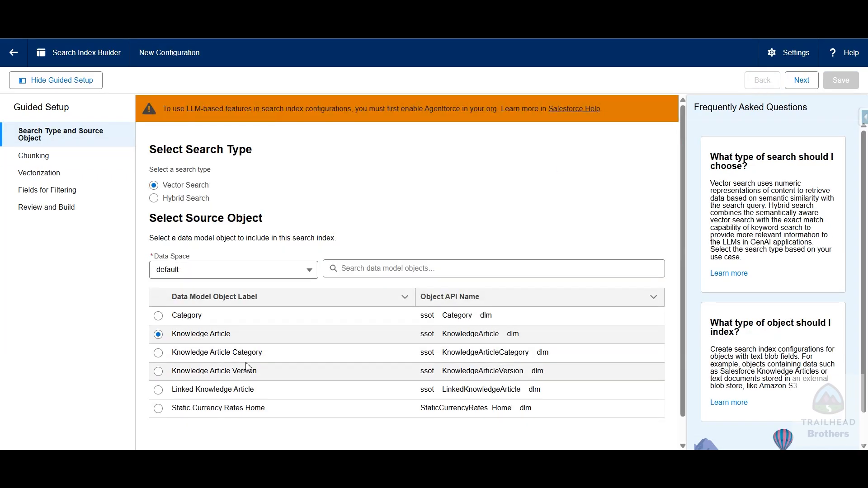
click(158, 372)
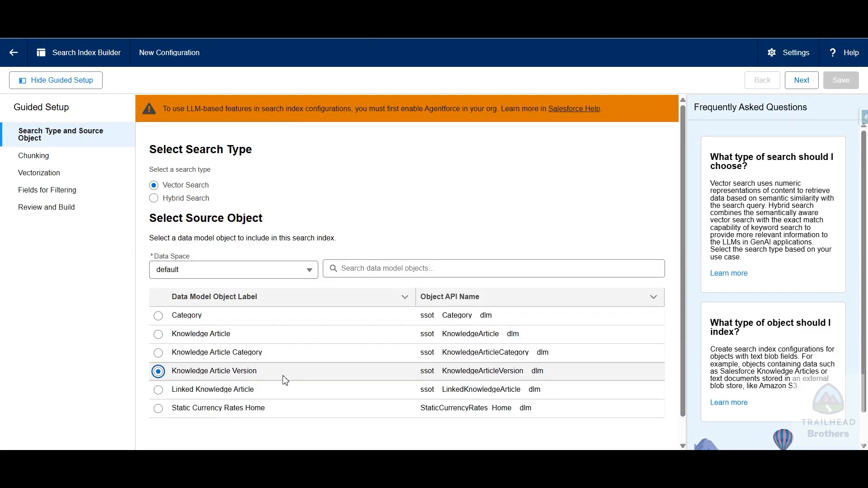
drag(171, 371, 265, 379)
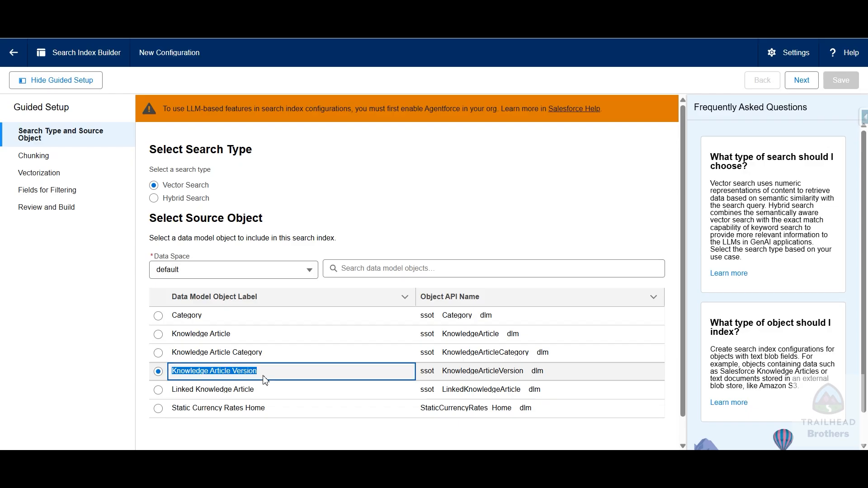
click(804, 81)
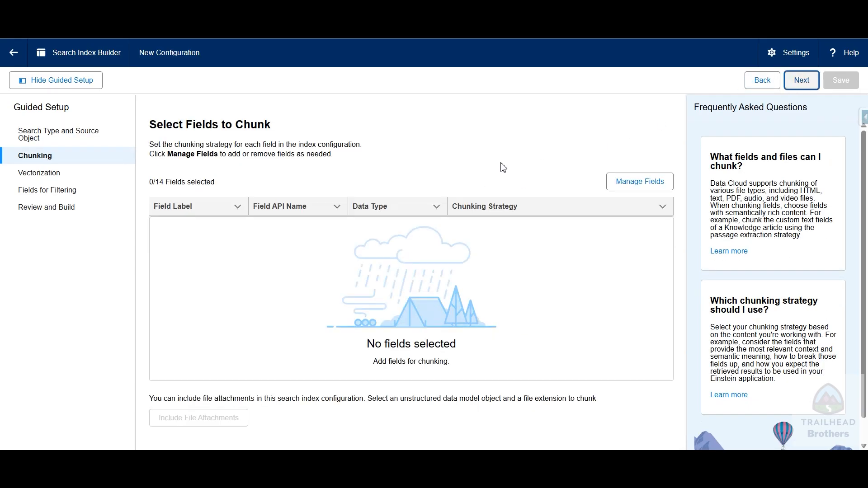
Select all Knowledge Article Version fields for chunking and save the selection
click(651, 181)
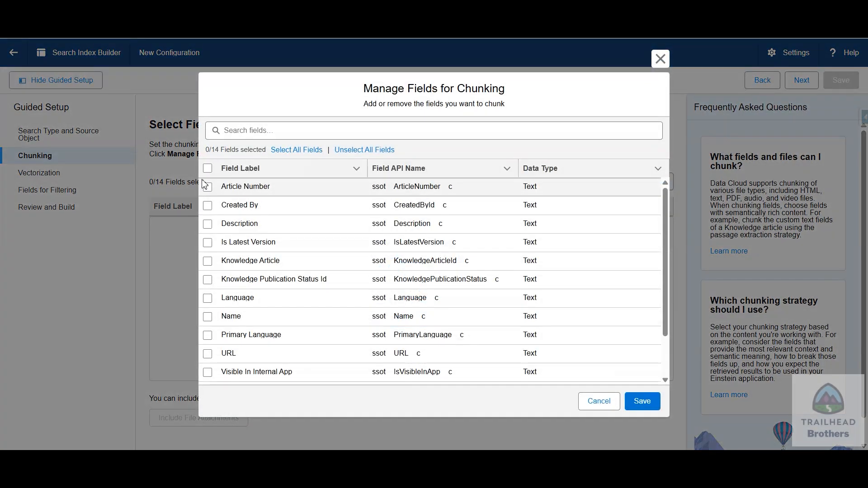
click(208, 169)
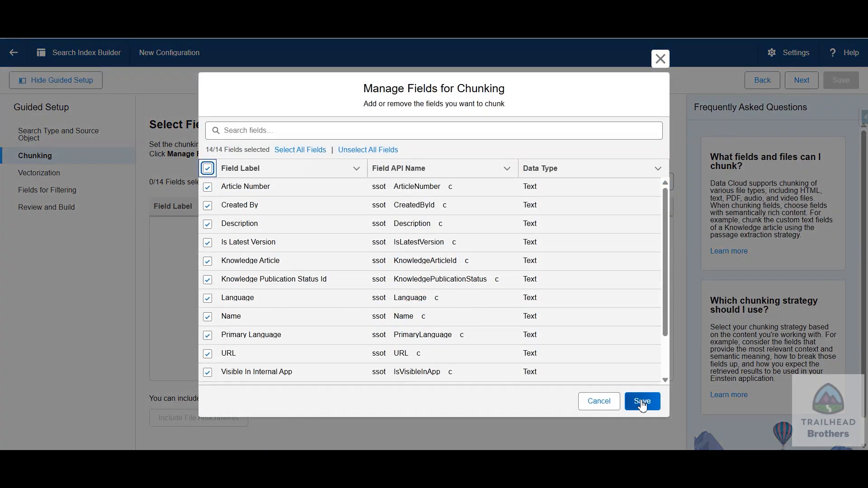
click(655, 407)
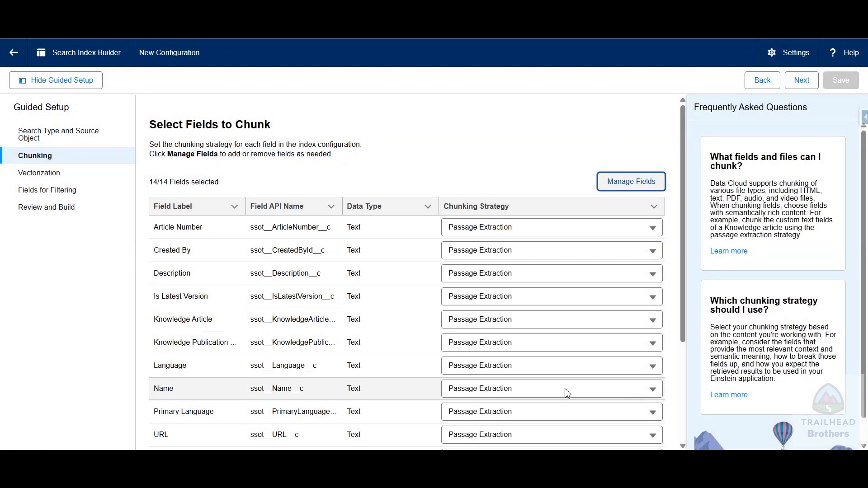
Keep the Passage Extraction chunking and the E5 Large V2 Embedding Model, and continue to the related fields for search filtering
scroll(473, 405, down, 5)
scroll(474, 405, up, 5)
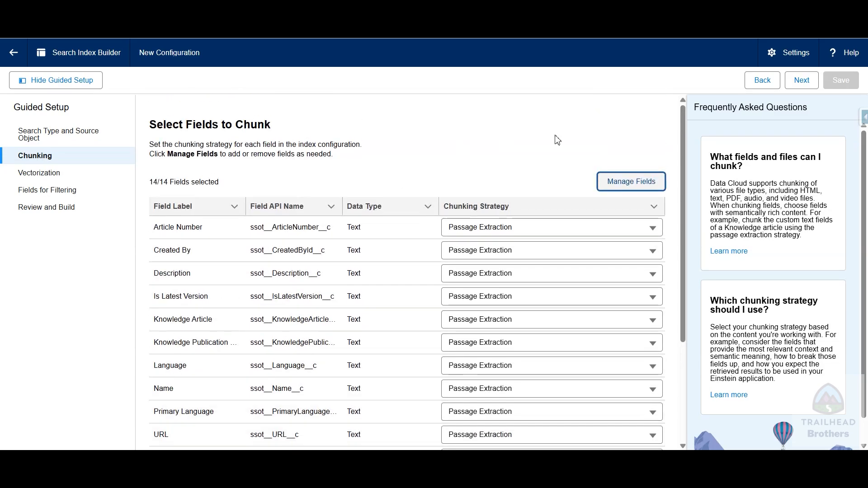
click(798, 89)
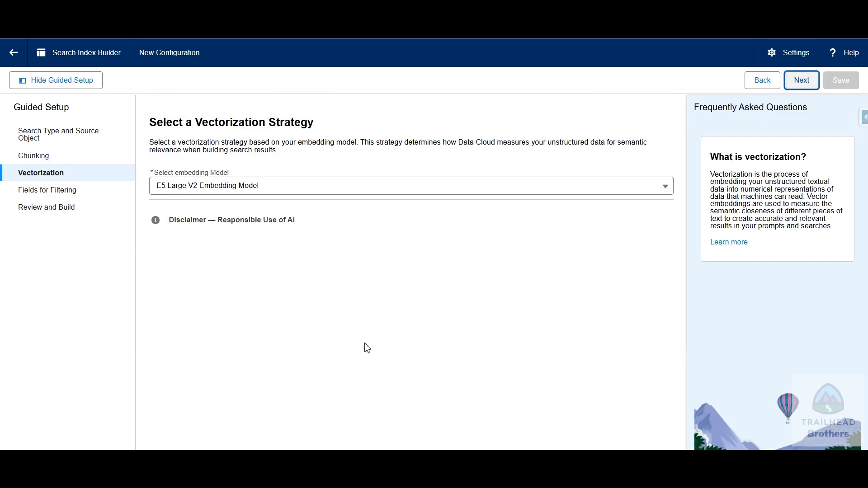
key(ctrl+Tab)
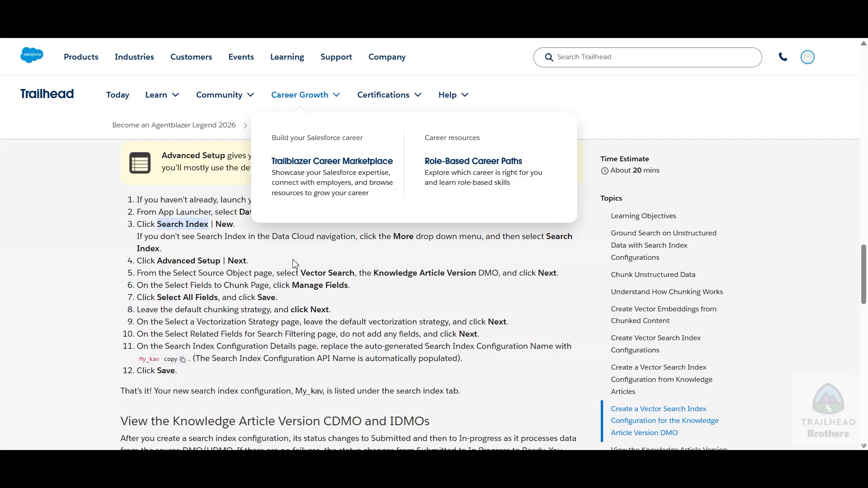
key(ctrl+shift+Tab)
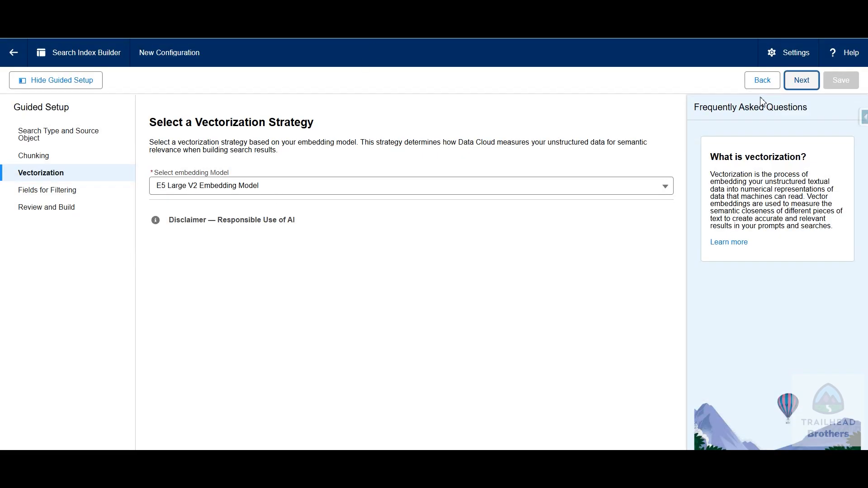
click(810, 89)
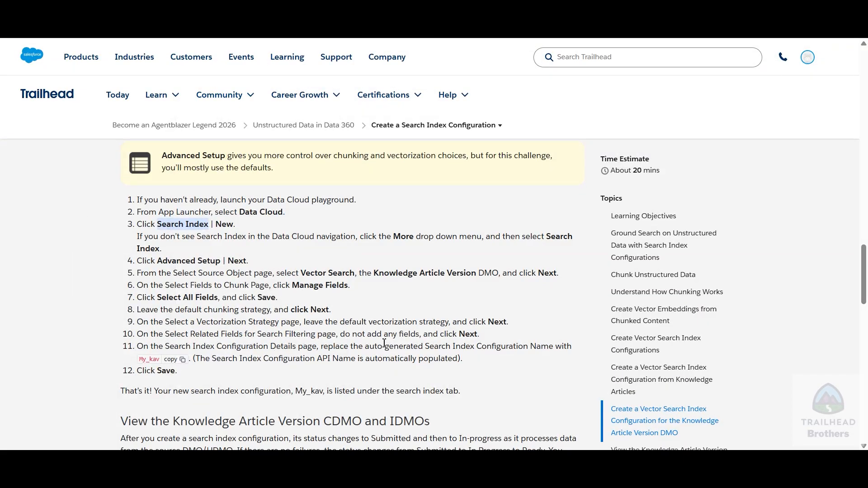
Check the Trailhead filtering instruction, continue without adding any filter fields and review the search index configuration details
drag(480, 336, 443, 335)
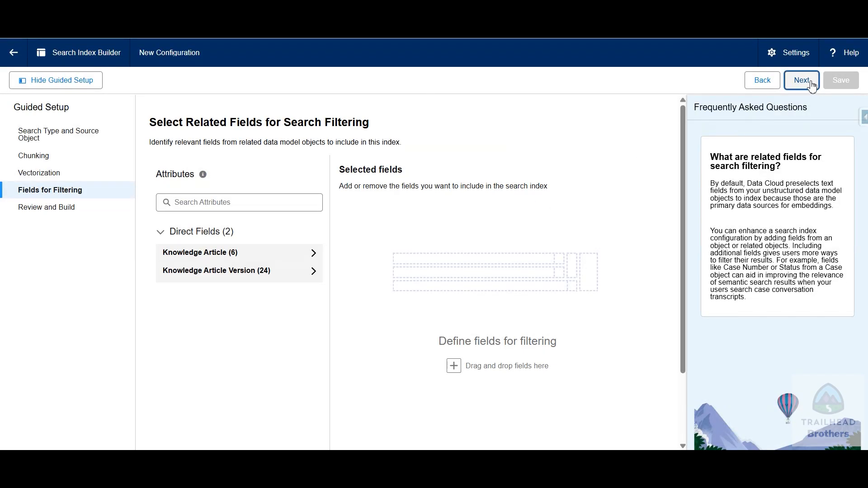
click(801, 80)
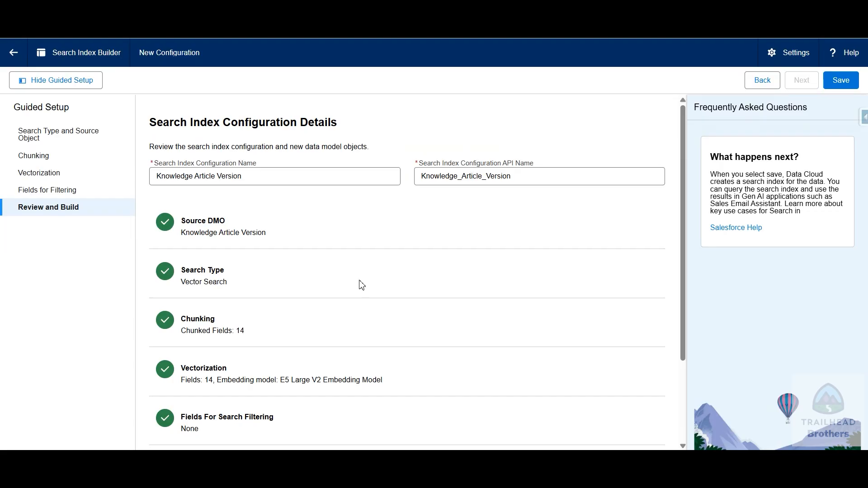
scroll(362, 285, down, 3)
scroll(385, 297, up, 3)
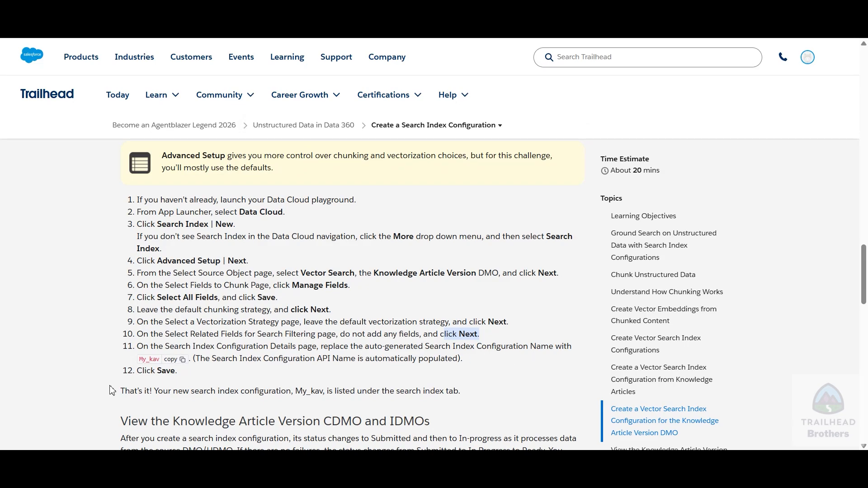
Replace the search index configuration name with My_kav, as given in the Trailhead instructions, and save the configuration
click(181, 360)
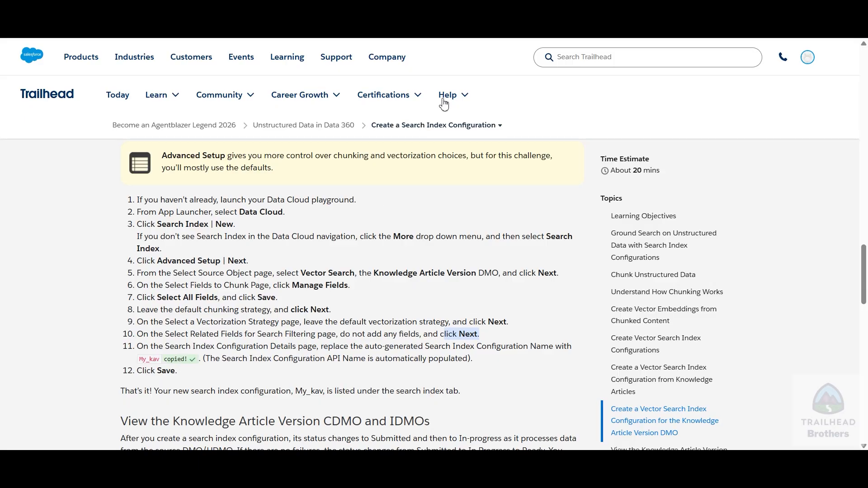
key(ctrl+Tab)
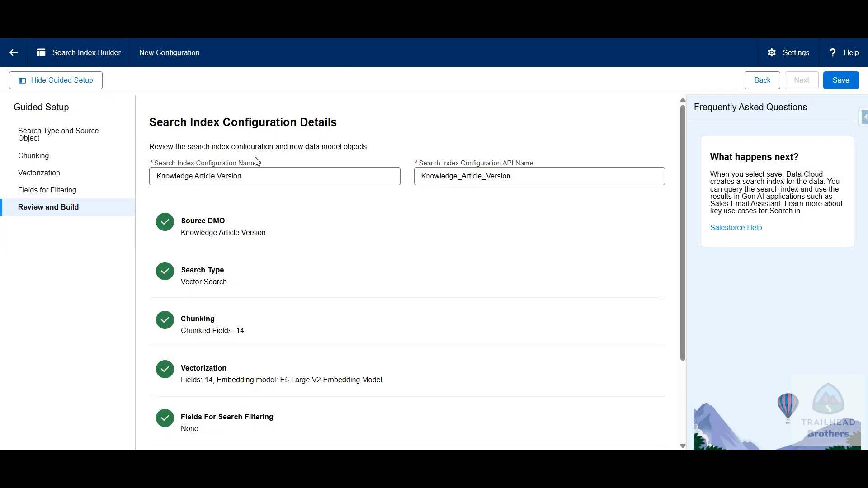
drag(275, 176, 166, 176)
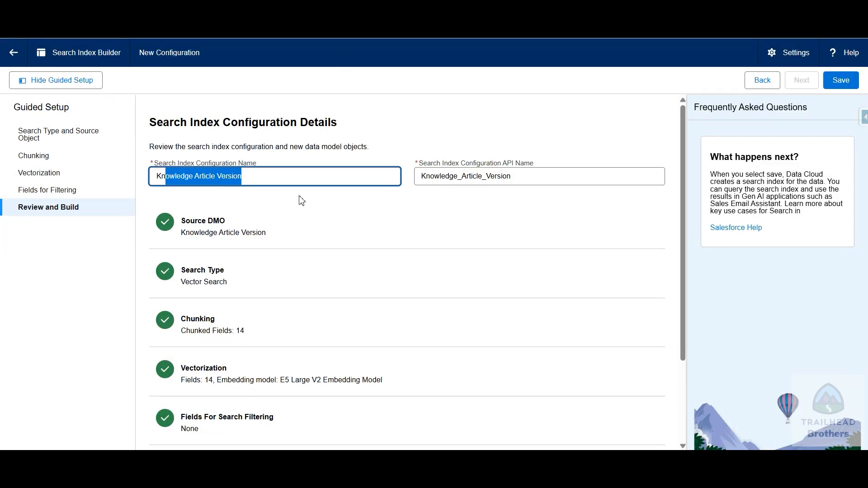
scroll(322, 203, down, 3)
scroll(379, 234, up, 3)
key(ctrl+Tab)
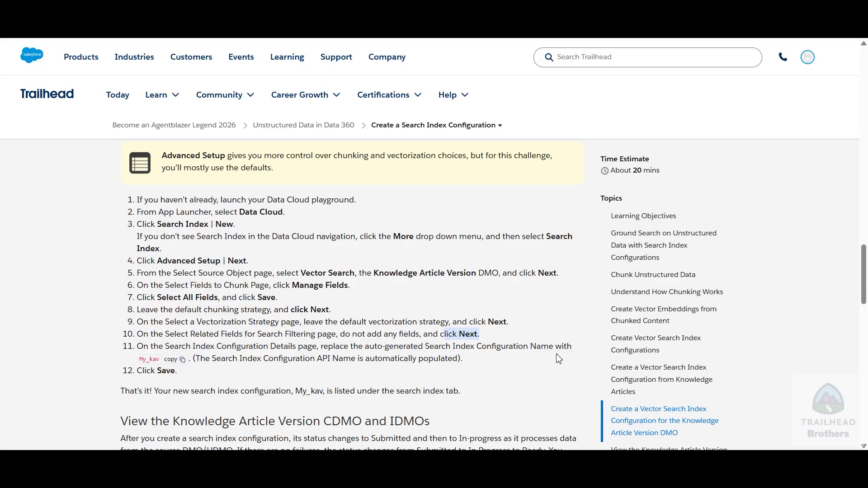
key(ctrl+Tab)
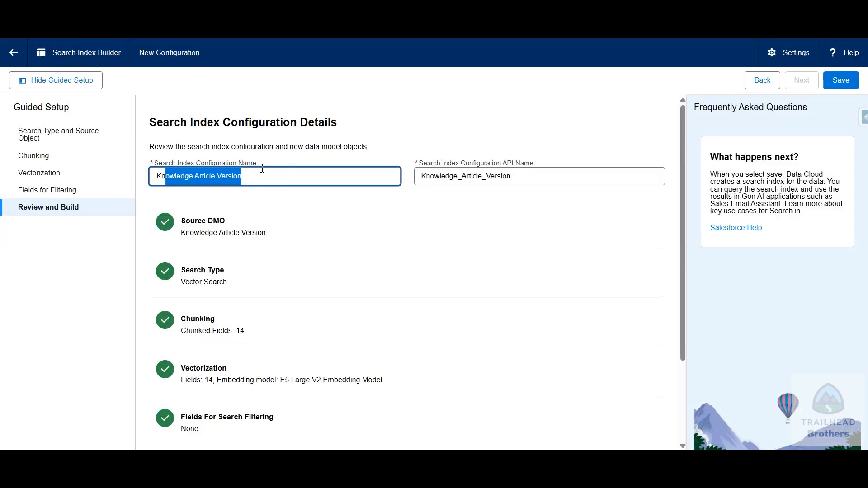
drag(277, 171, 144, 177)
text(My_kav)
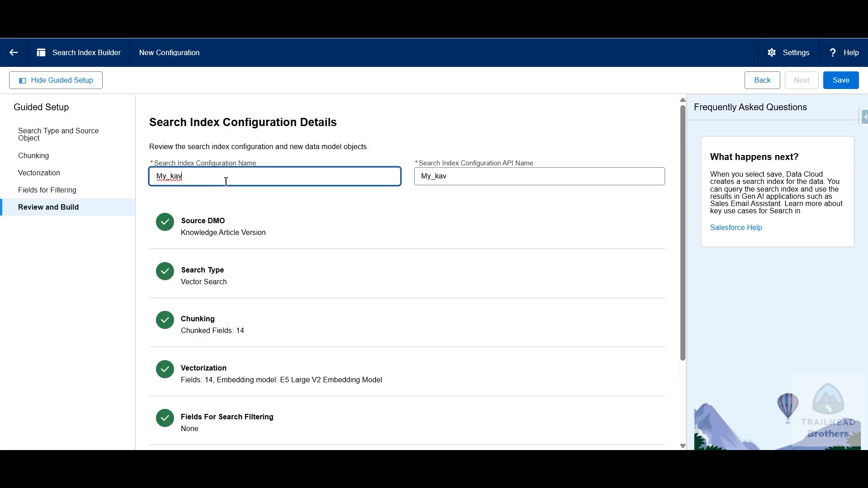
click(444, 207)
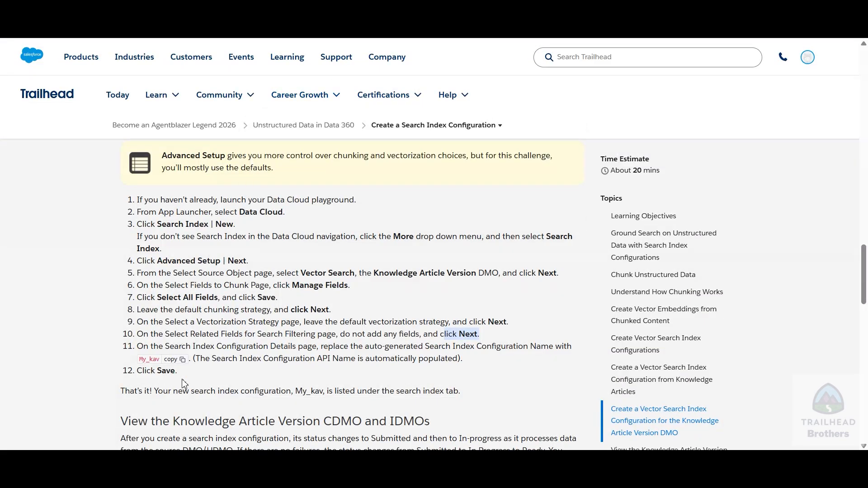
scroll(280, 384, down, 3)
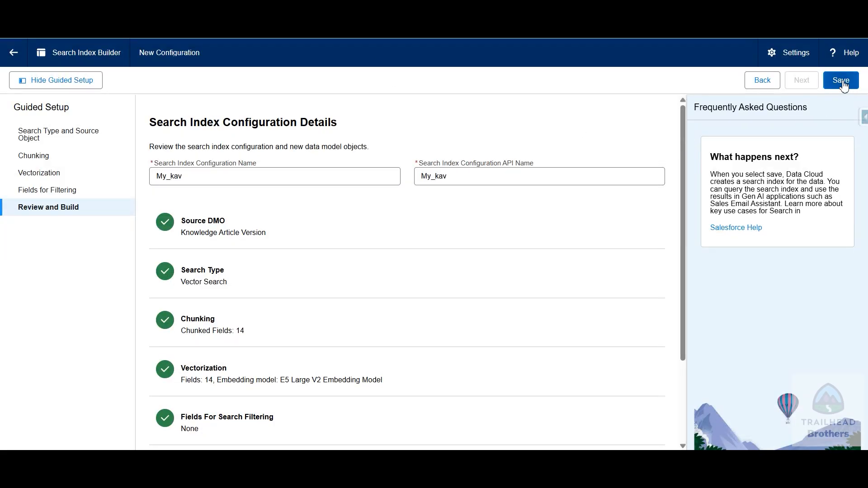
click(842, 82)
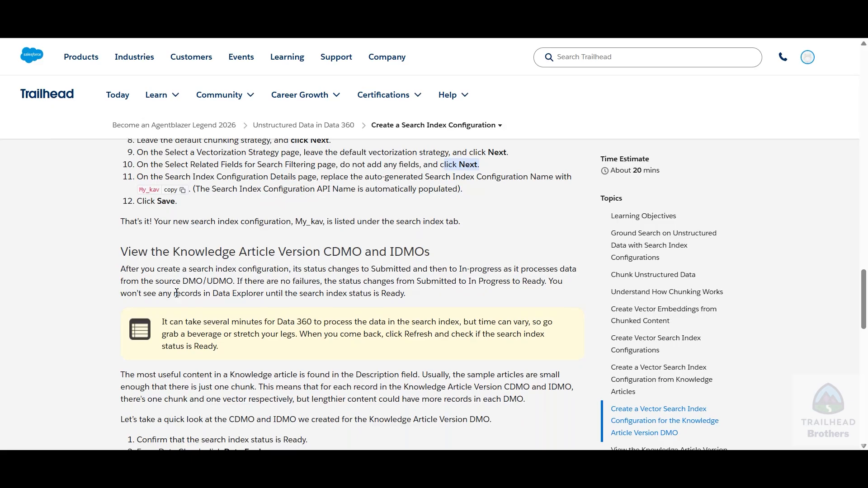
Read the Trailhead instructions for viewing the Knowledge Article Version CDMO and IDMOs, including the required search index status
scroll(306, 184, down, 1)
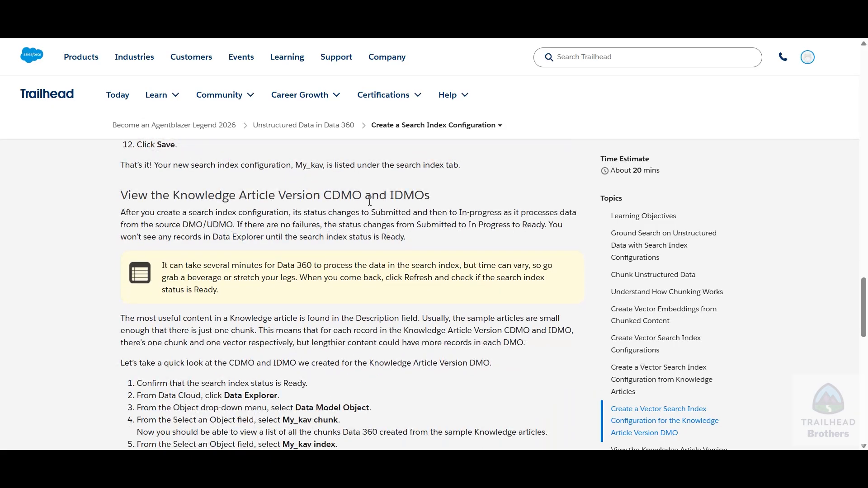
drag(393, 194, 429, 195)
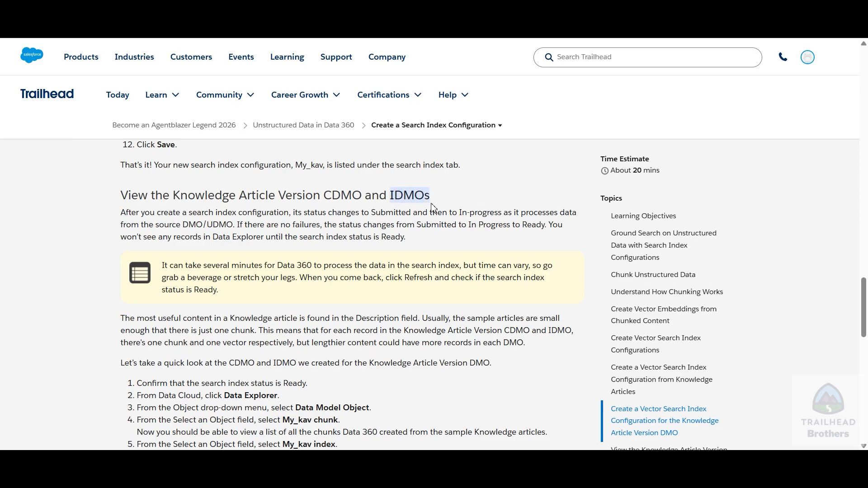
scroll(212, 285, down, 3)
scroll(212, 286, down, 1)
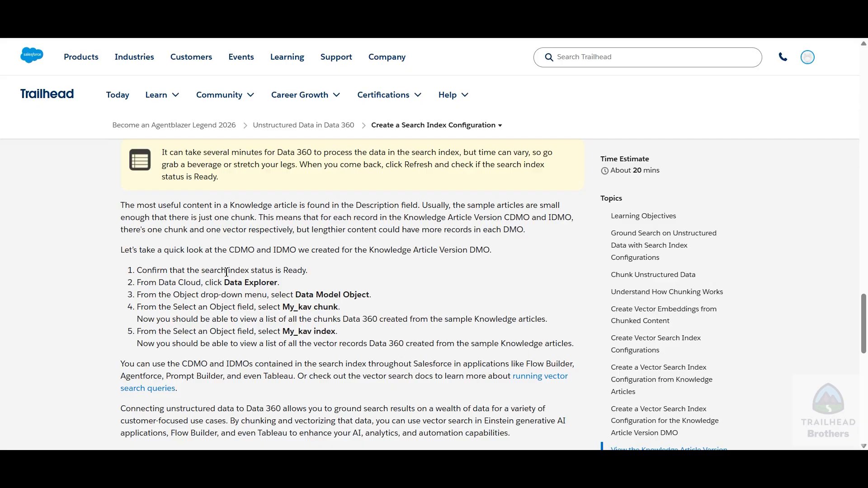
drag(202, 270, 309, 271)
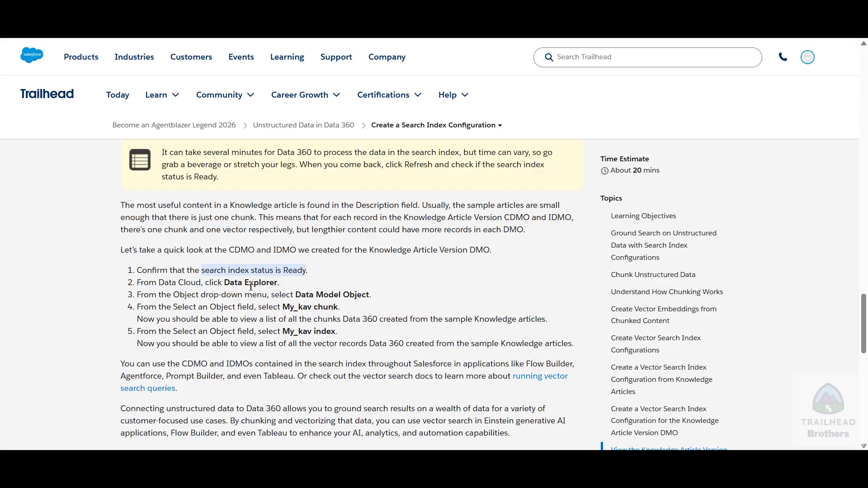
drag(225, 283, 363, 295)
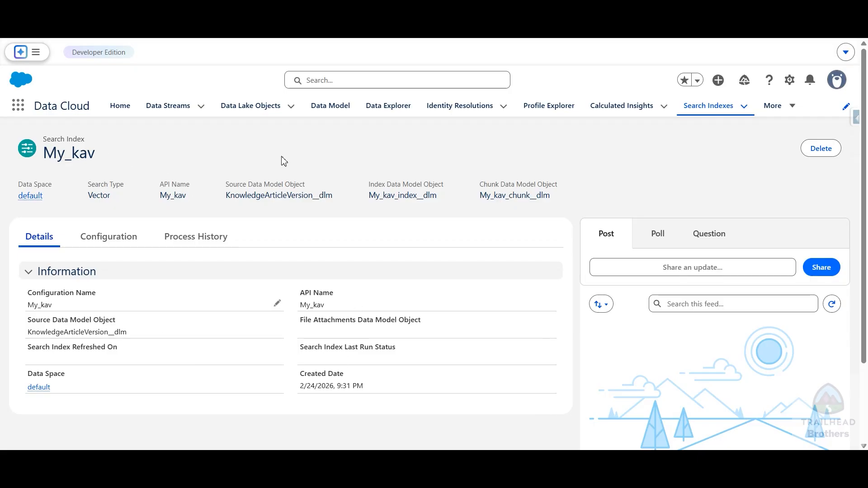
Check My_kav in the Search Indexes list, and inspect the mapped data model objects with the Object Label column widened
click(715, 108)
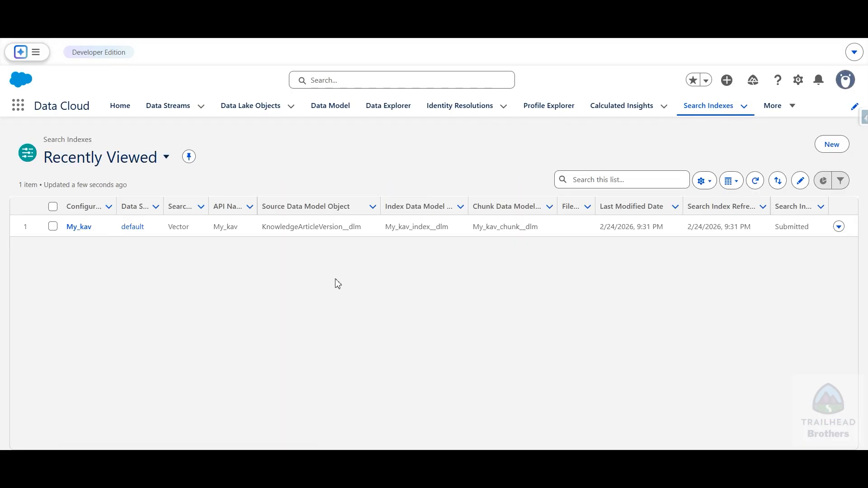
click(317, 9)
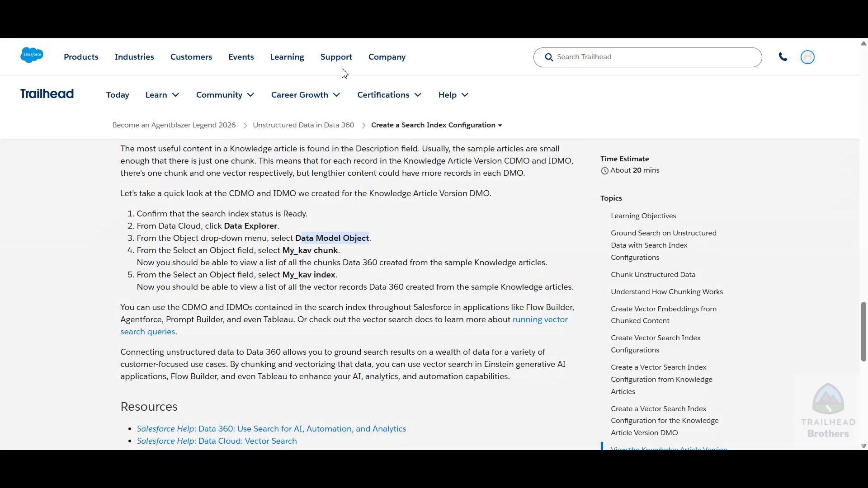
click(312, 8)
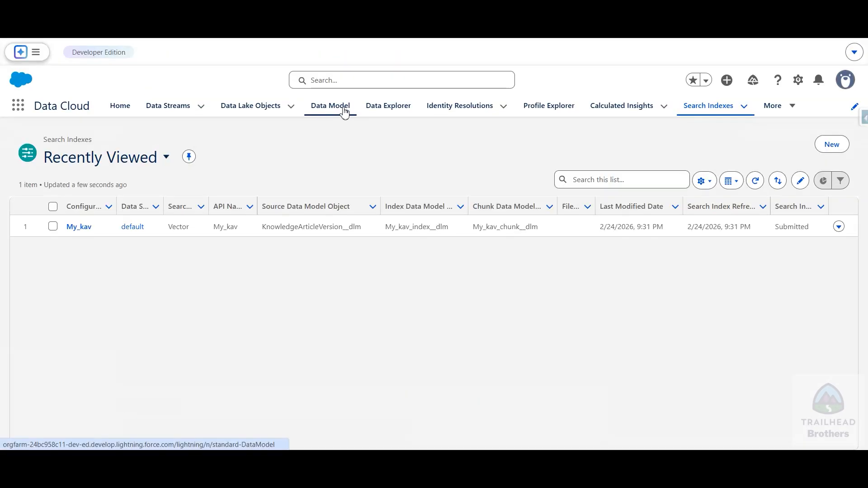
click(328, 108)
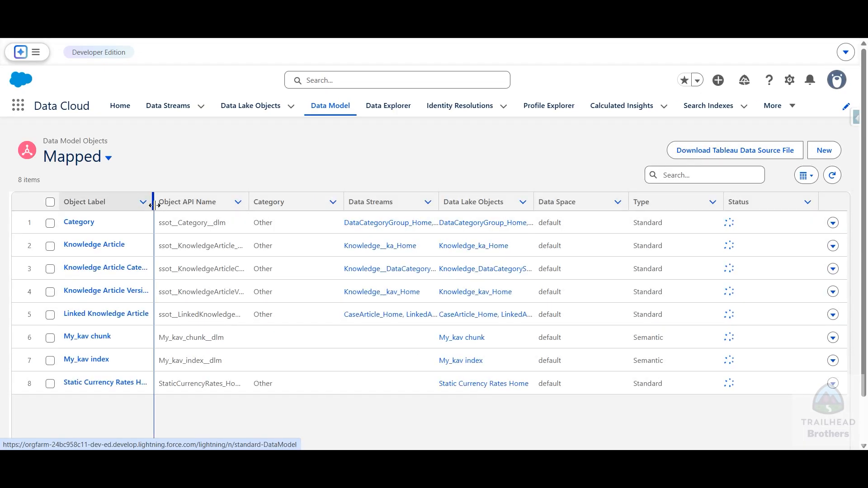
drag(153, 204, 211, 206)
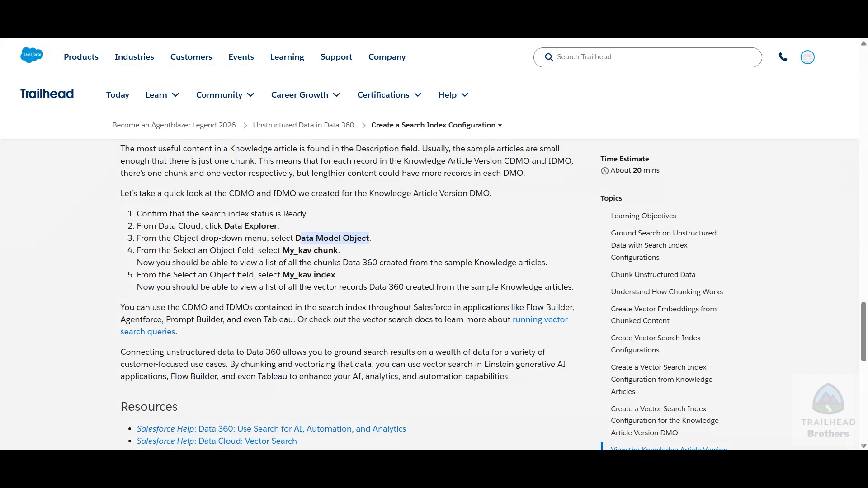
Try to verify the Create a Search Index Configuration step on Trailhead
scroll(78, 285, down, 8)
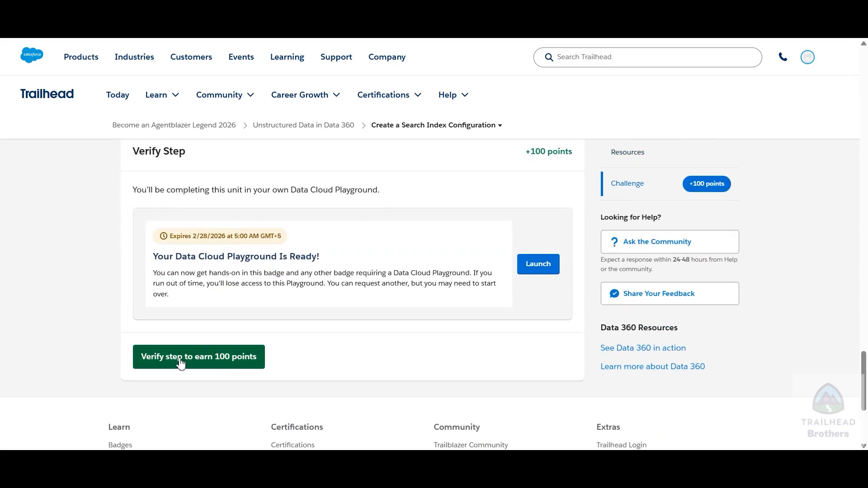
click(202, 364)
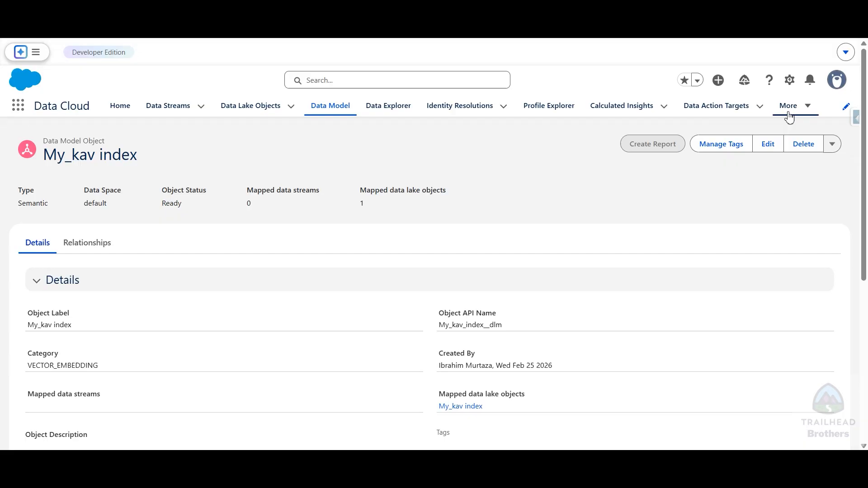
Open the Search Indexes list and compare My_kav's status with the status sequence described on Trailhead
click(792, 112)
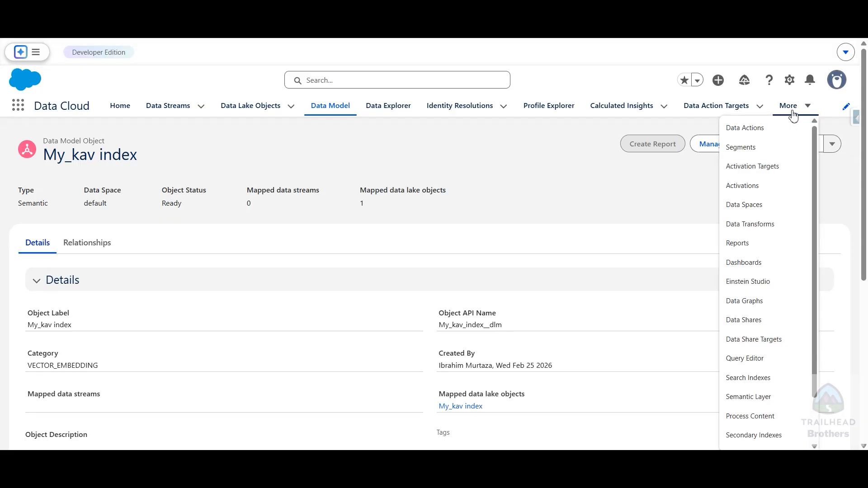
click(764, 382)
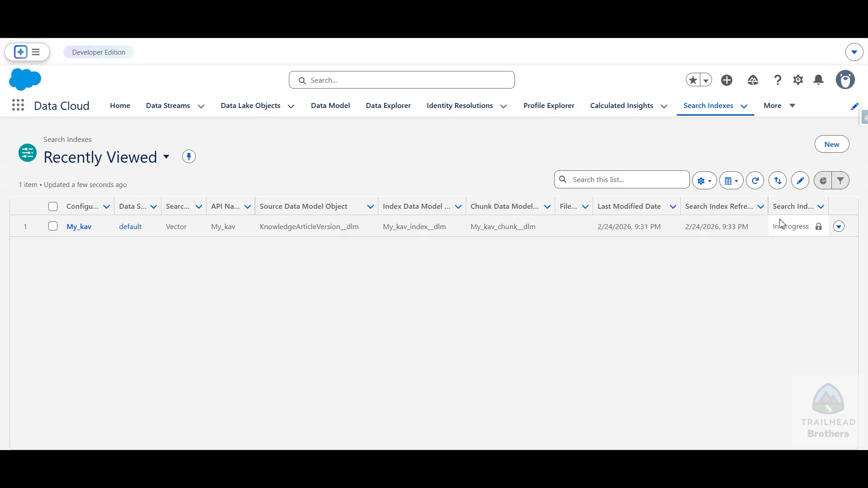
drag(783, 226, 816, 227)
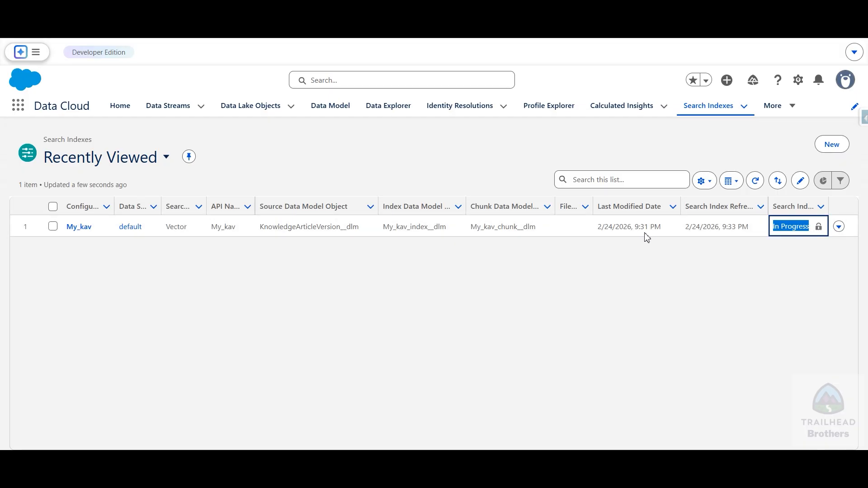
key(ctrl+Tab)
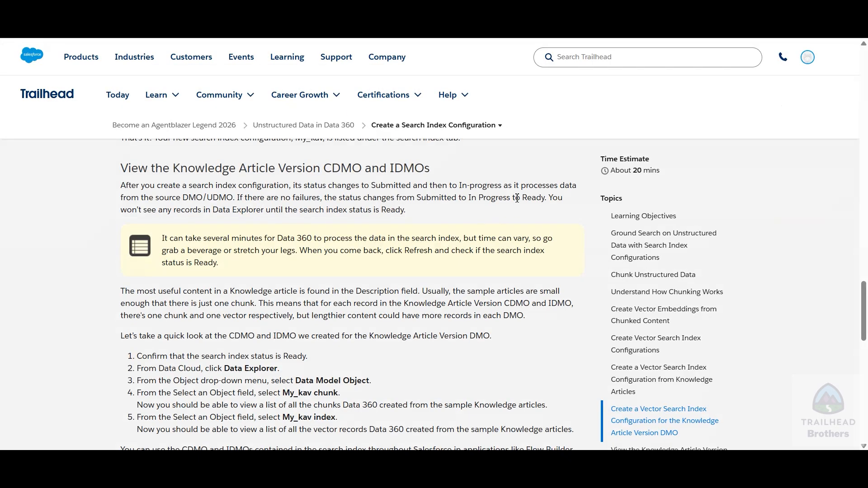
key(ctrl+shift+Tab)
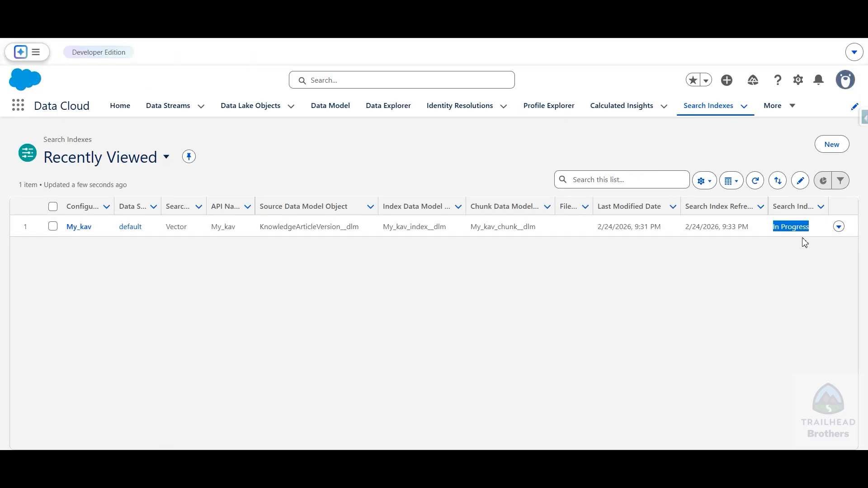
Check My_kav's status again, narrowing the Search Index Refreshed On column and widening the Search Index Last Run Status column
click(789, 227)
drag(775, 230, 816, 227)
click(785, 262)
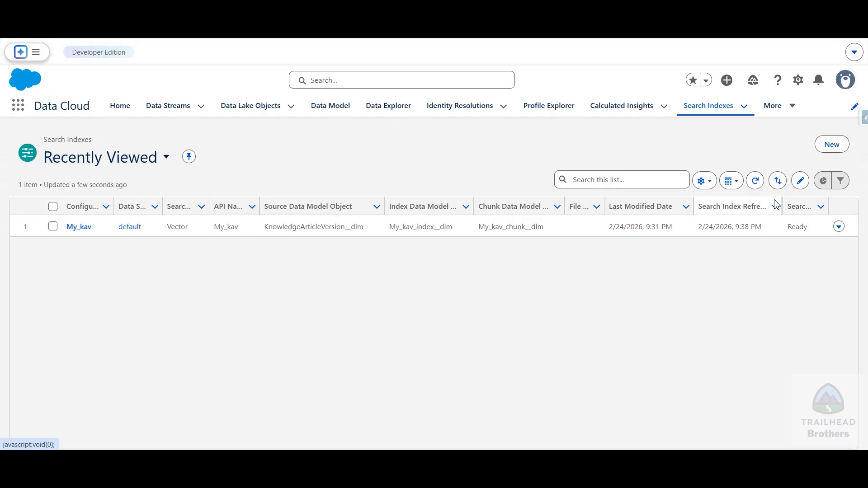
drag(776, 205, 738, 205)
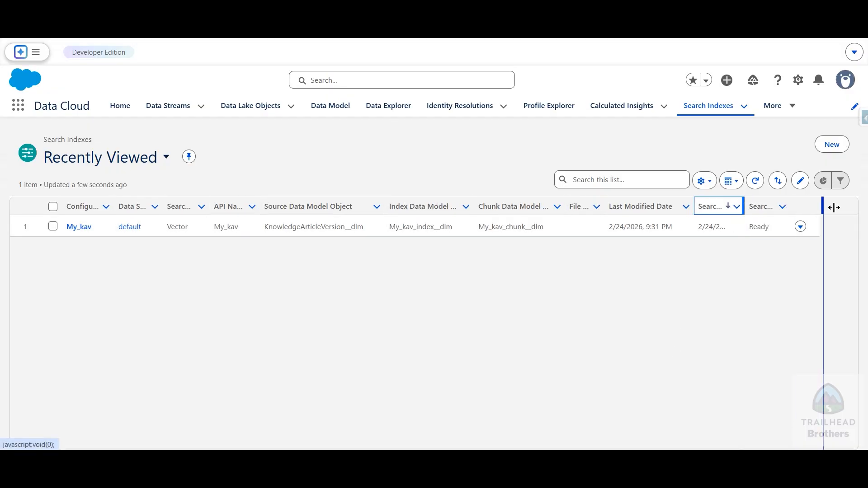
drag(834, 207, 836, 207)
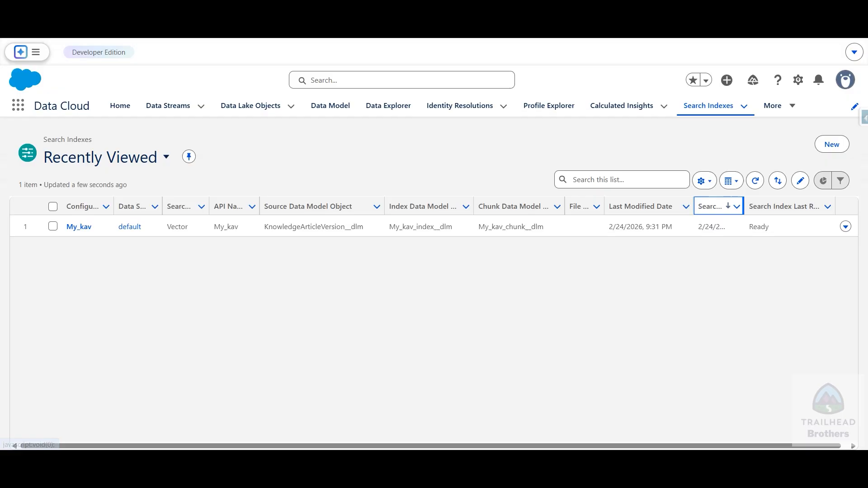
Return to the Trailhead unit and verify the step to earn the 100 points and the Unstructured Data in Data 360 badge
click(334, 22)
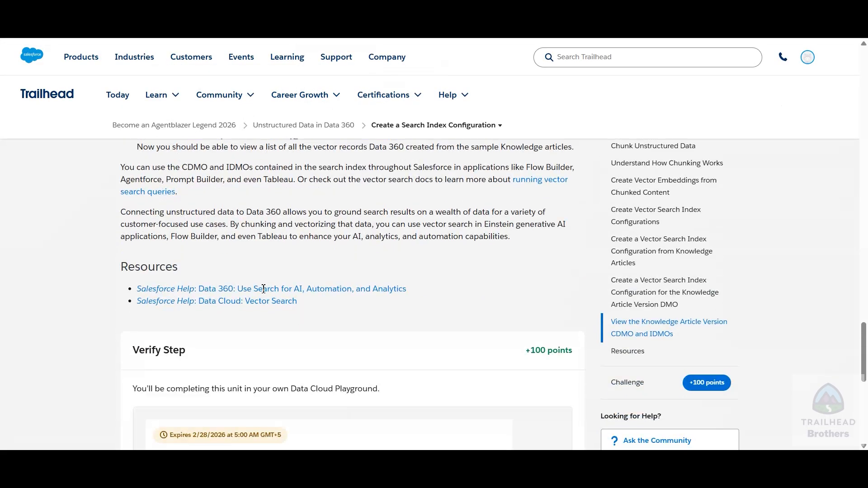
scroll(265, 292, down, 10)
click(210, 215)
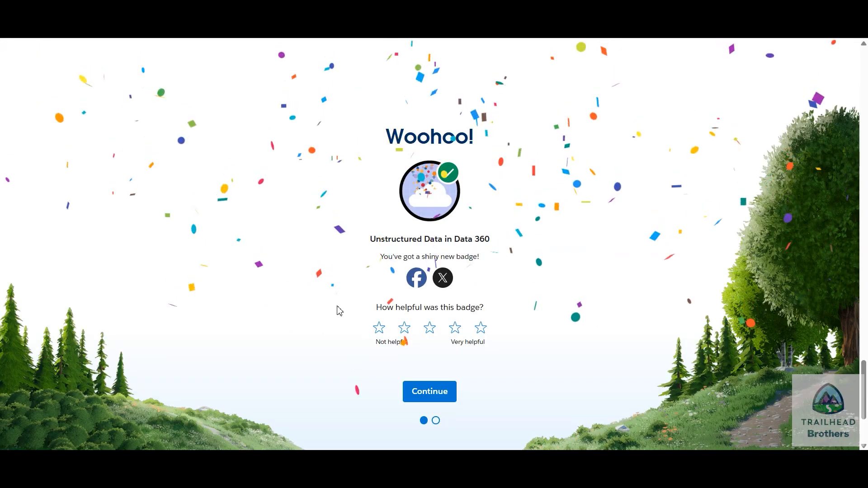
drag(375, 239, 529, 251)
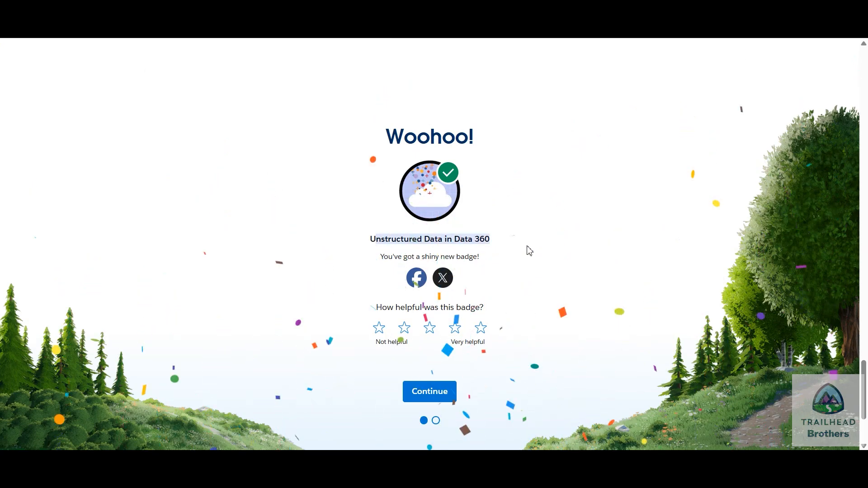